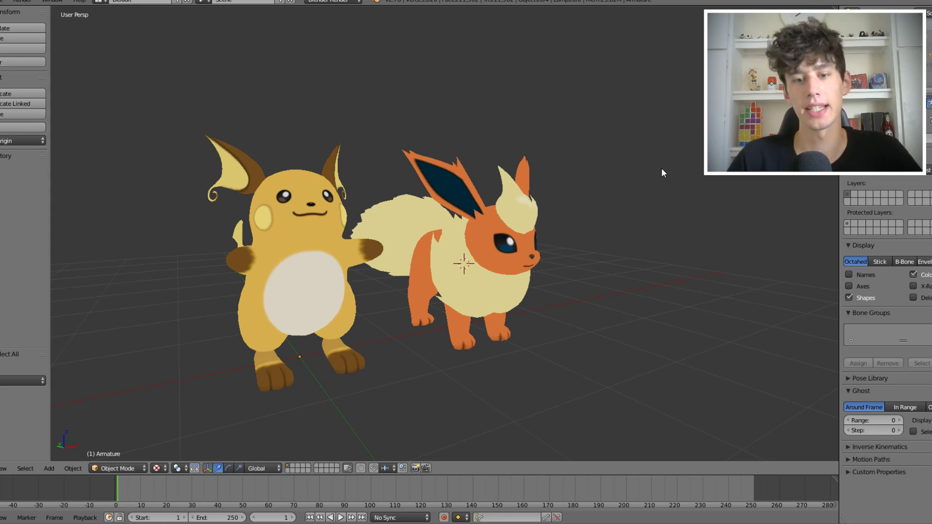
# Step: Examine the Raichu and Flareon models side by side from angled, right and front views, including orthographic projection
pyautogui.moveTo(662, 169); pyautogui.dragTo(627, 206, button='middle')
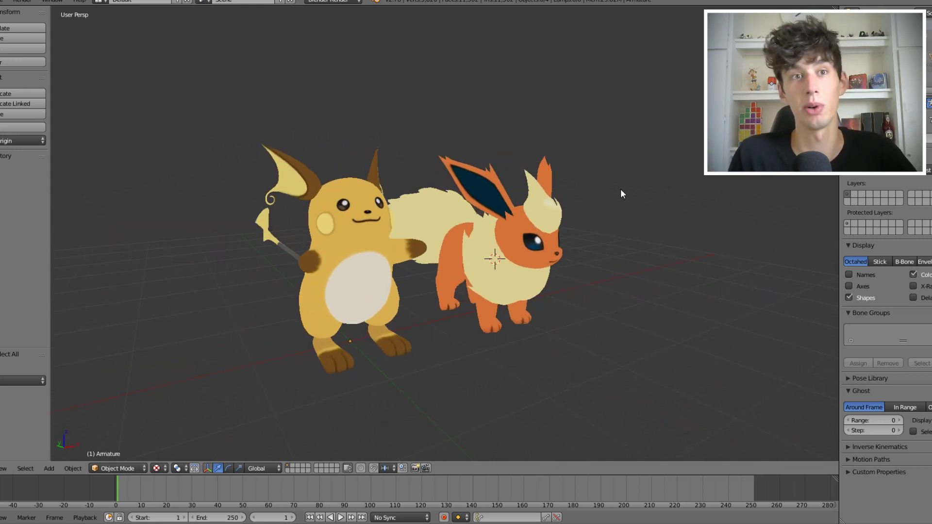
pyautogui.moveTo(621, 190); pyautogui.dragTo(612, 206, button='middle')
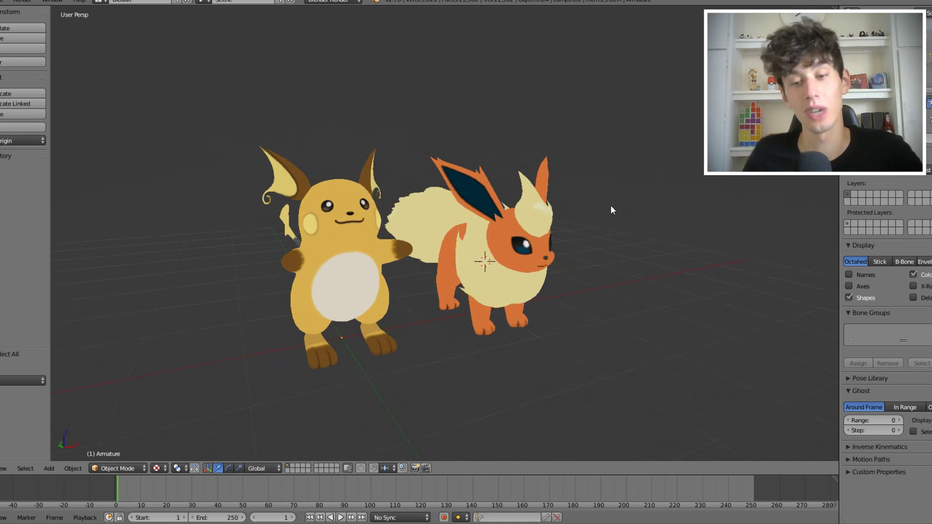
pyautogui.press('KP_3')
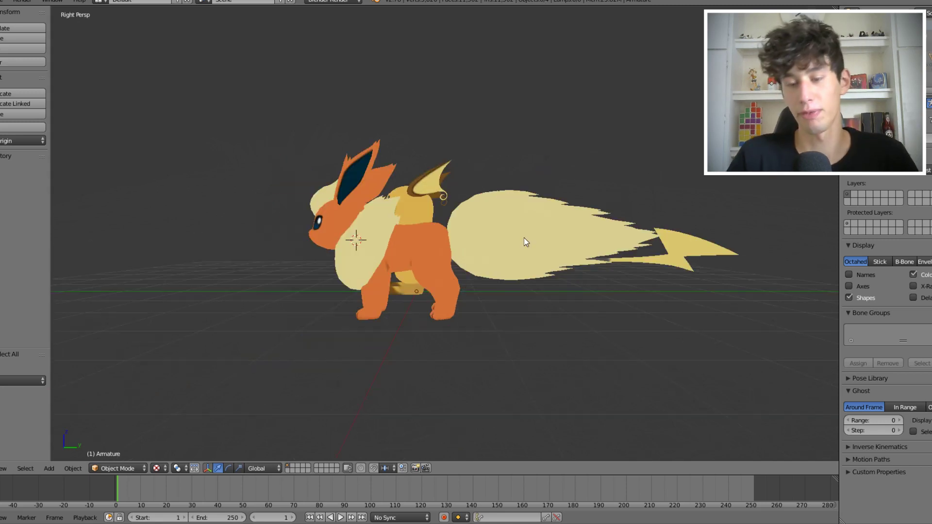
pyautogui.moveTo(524, 239); pyautogui.dragTo(572, 282, button='middle')
pyautogui.press('KP_1')
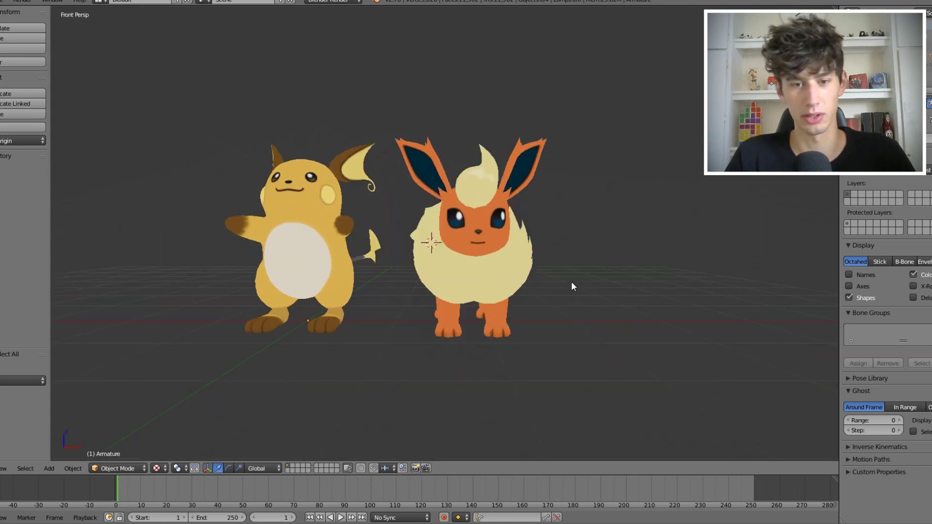
pyautogui.press('KP_5')
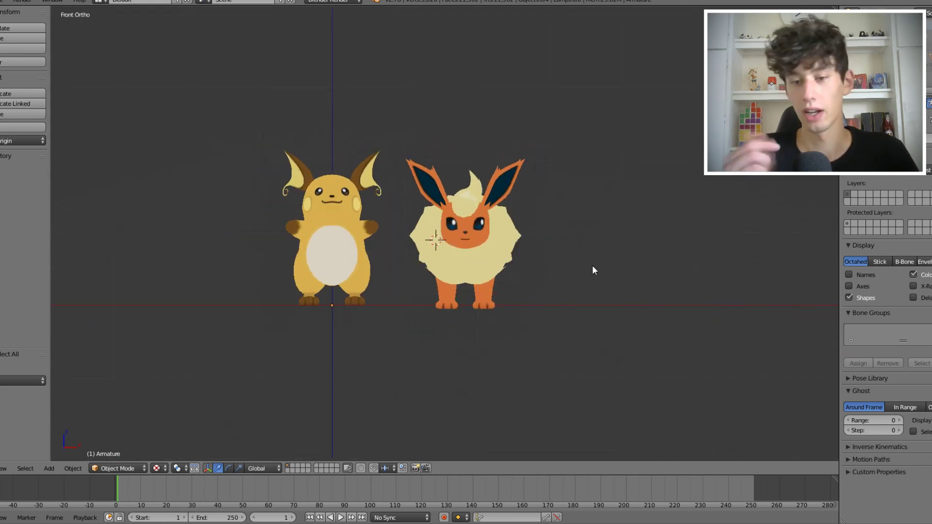
pyautogui.keyDown('ctrl'); pyautogui.moveTo(563, 228); pyautogui.dragTo(666, 165, button='middle'); pyautogui.keyUp('ctrl')
pyautogui.keyDown('shift'); pyautogui.moveTo(566, 219); pyautogui.dragTo(556, 217, button='middle'); pyautogui.keyUp('shift')
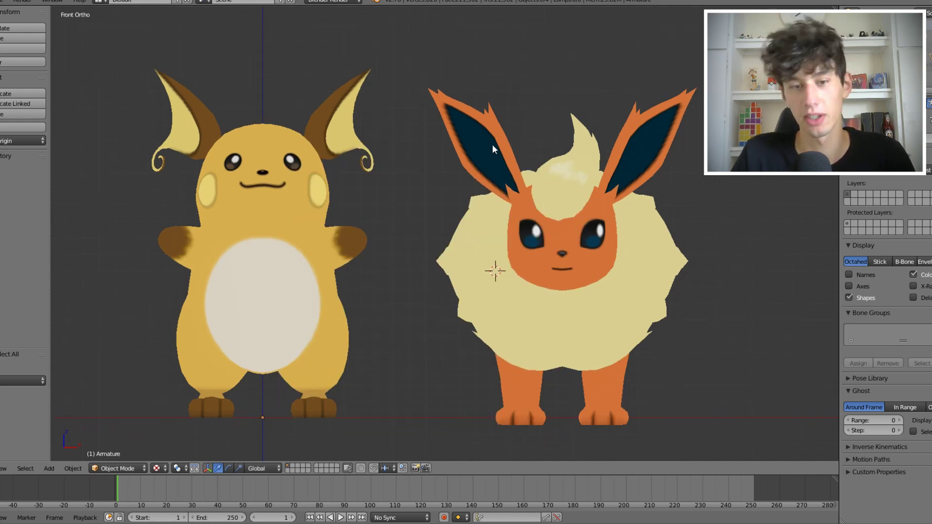
pyautogui.keyDown('shift'); pyautogui.moveTo(457, 145); pyautogui.dragTo(517, 167, button='middle'); pyautogui.keyUp('shift')
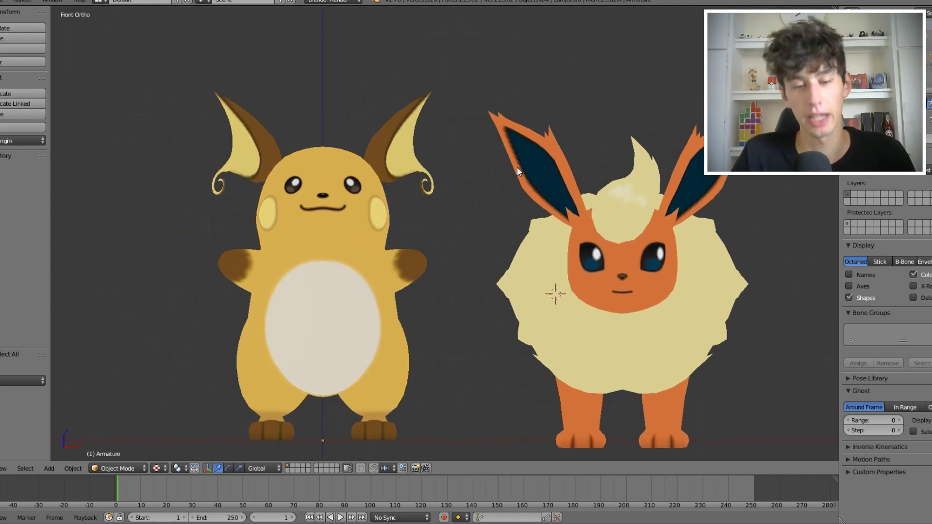
# Step: Inspect the colours and markings of both models up close from the front and from an angle
pyautogui.moveTo(464, 213); pyautogui.dragTo(526, 229, button='middle')
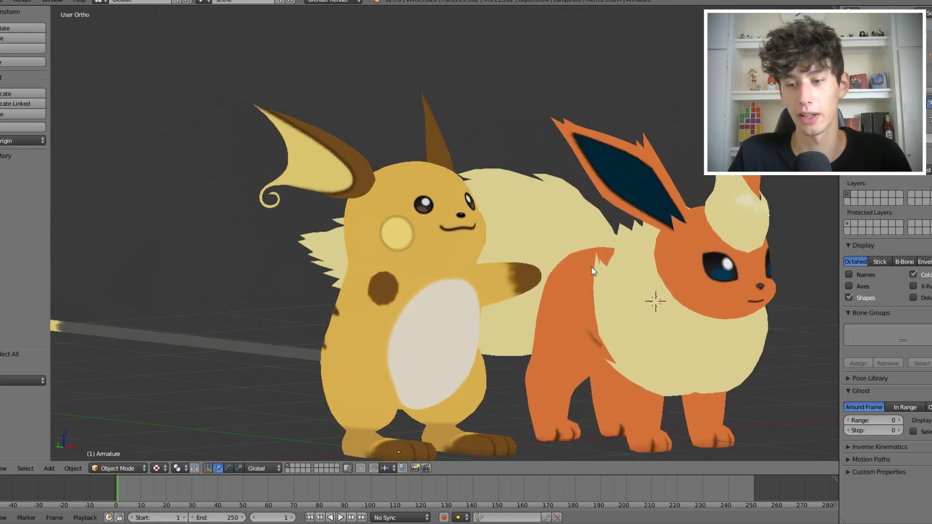
pyautogui.scroll(3, 410, 190)
pyautogui.scroll(2, 479, 226)
pyautogui.scroll(-5, 499, 270)
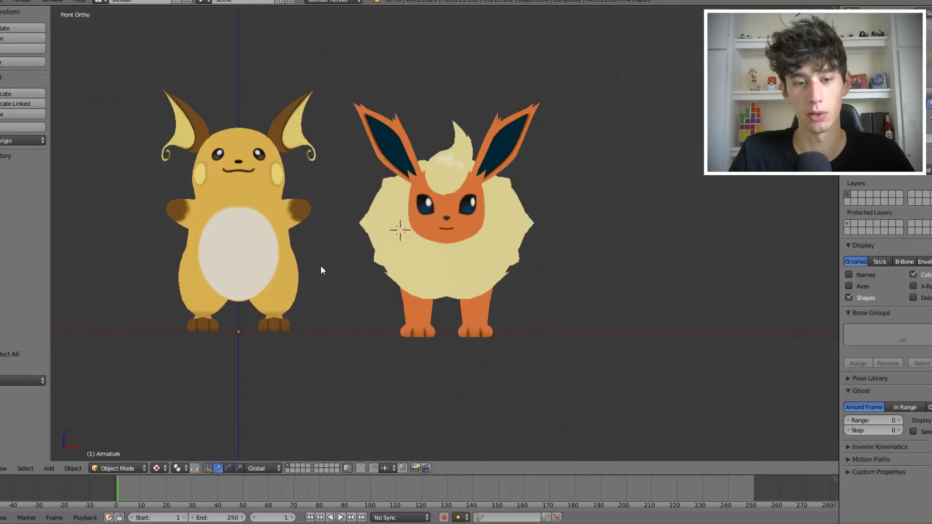
pyautogui.moveTo(321, 266); pyautogui.dragTo(704, 345, button='middle')
pyautogui.scroll(2, 398, 252)
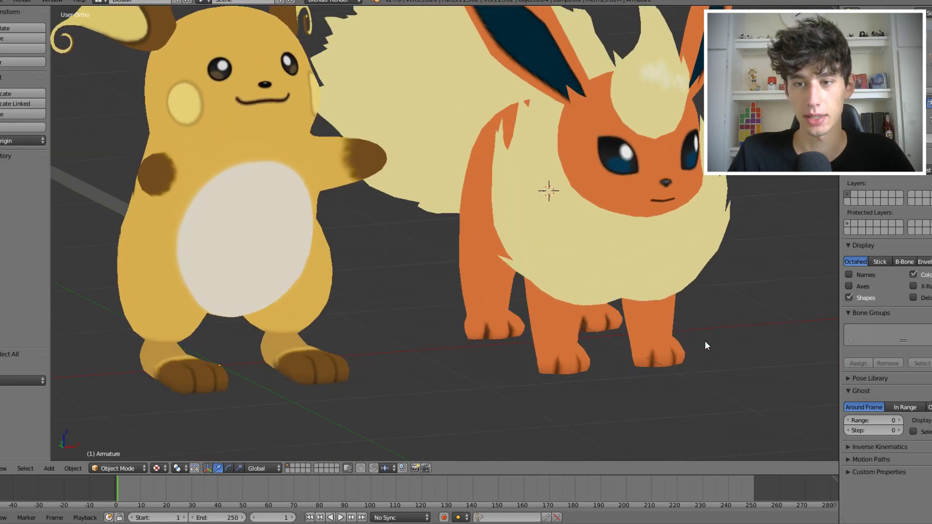
pyautogui.scroll(3, 716, 202)
pyautogui.scroll(-2, 692, 149)
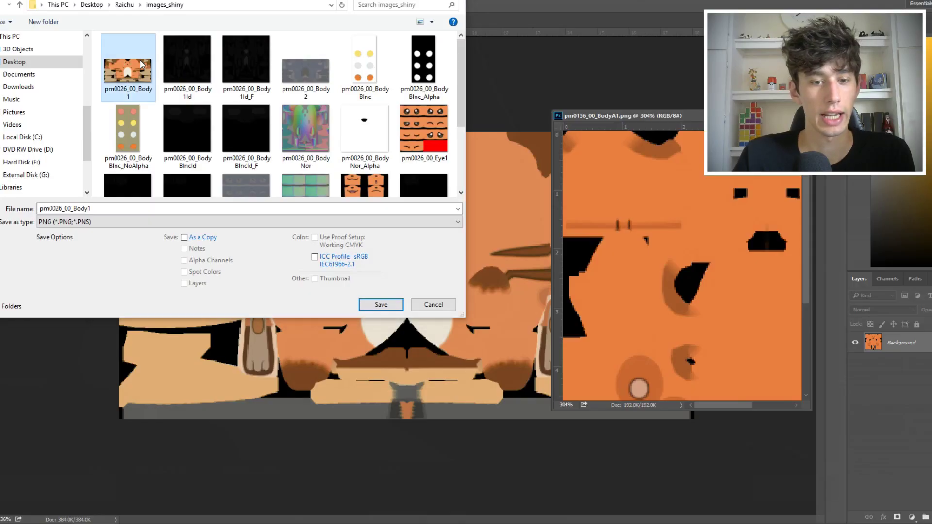
# Step: Try to save the recoloured body texture as the PNG pm0026_00_Body1 in Raichu's images_shiny folder
pyautogui.press('Return')
pyautogui.click(534, 257)
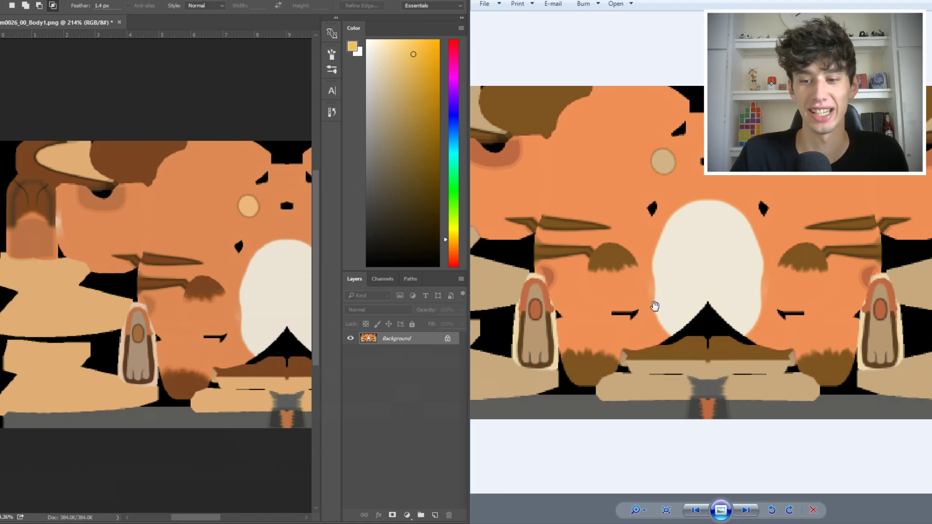
# Step: Shift the body texture's orange using Replace Color with fuzziness 200, saturation +7 and lightness -1
pyautogui.scroll(-3, 655, 306)
pyautogui.scroll(5, 655, 305)
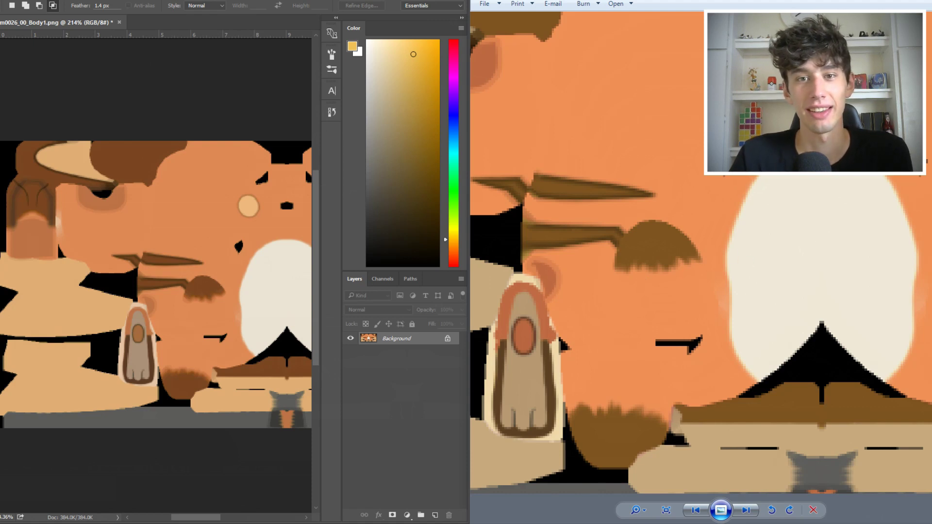
pyautogui.doubleClick(394, 1)
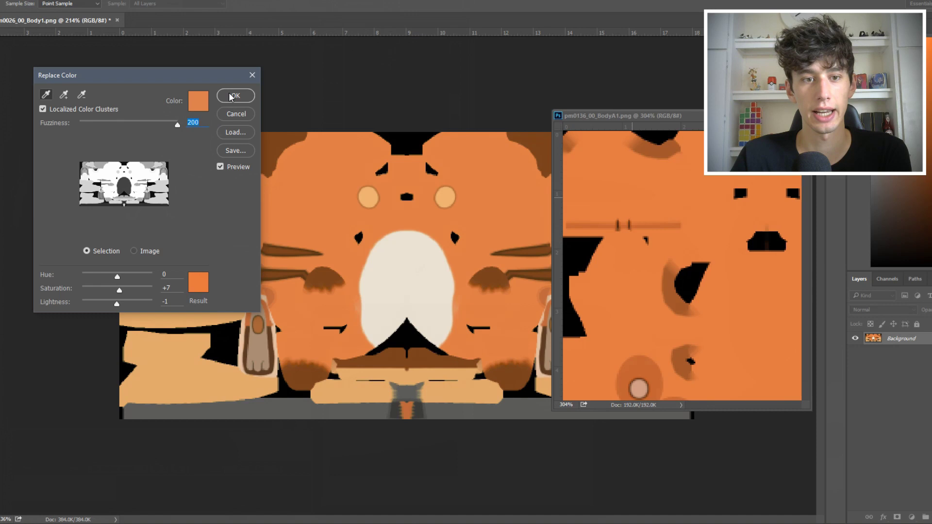
pyautogui.click(232, 96)
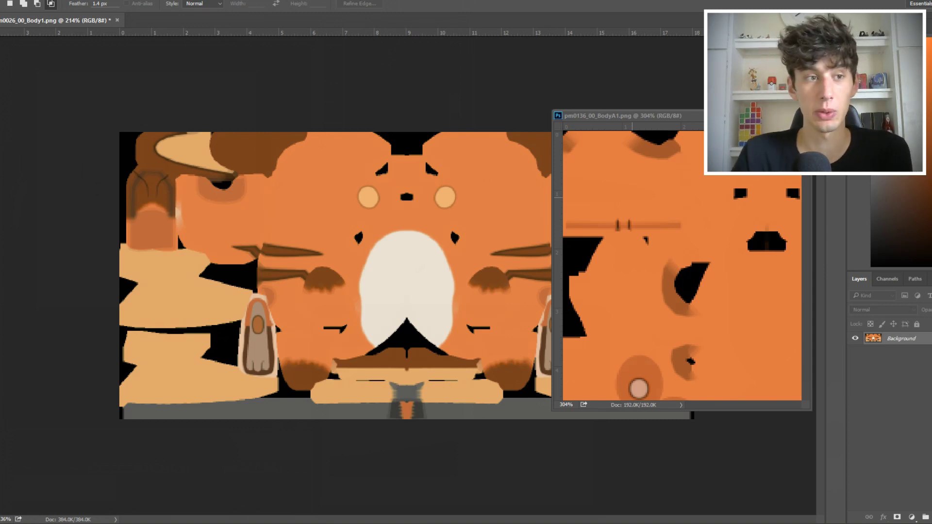
# Step: Save the recoloured texture over pm0026_00_Body1.png in Raichu's images folder
pyautogui.click(4, 1)
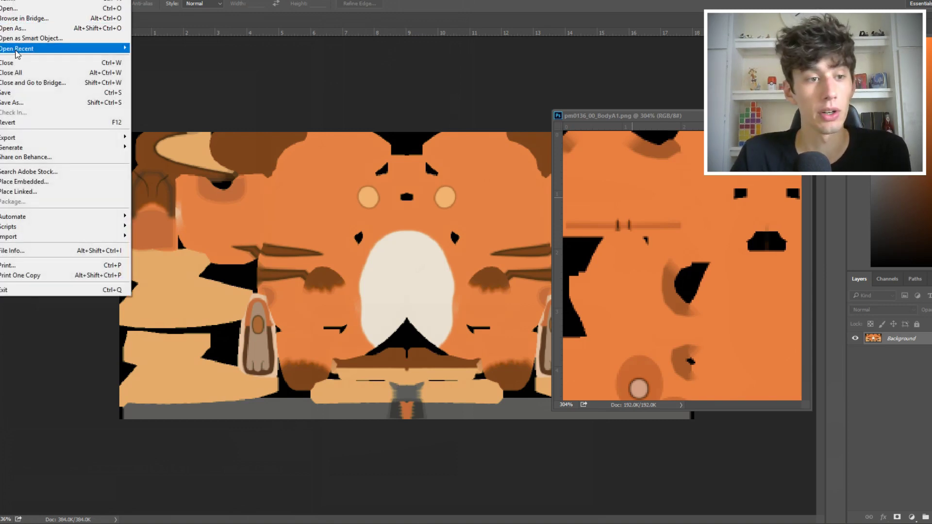
pyautogui.click(22, 102)
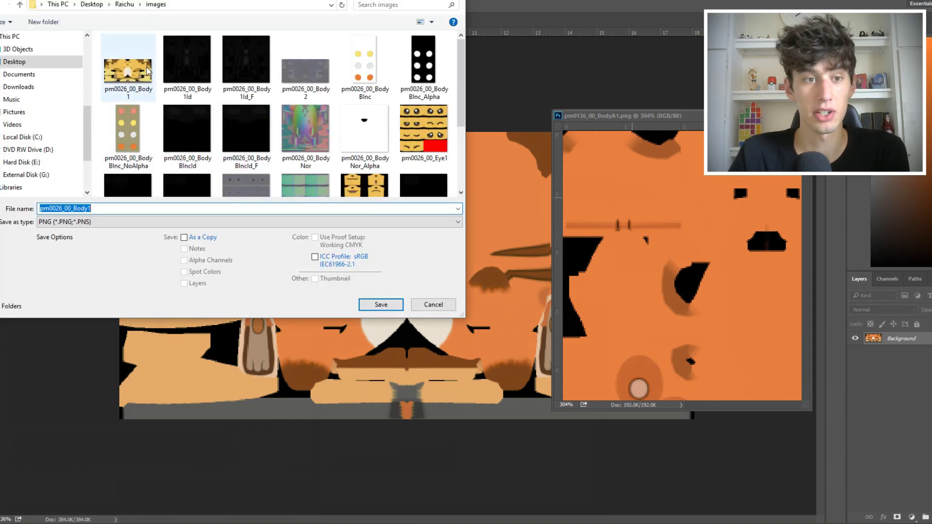
pyautogui.click(389, 305)
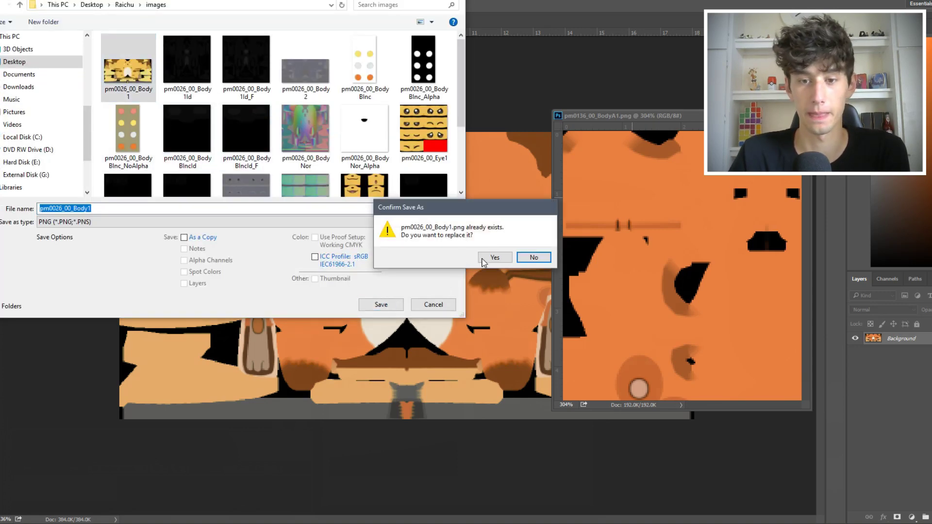
pyautogui.click(485, 261)
pyautogui.click(511, 168)
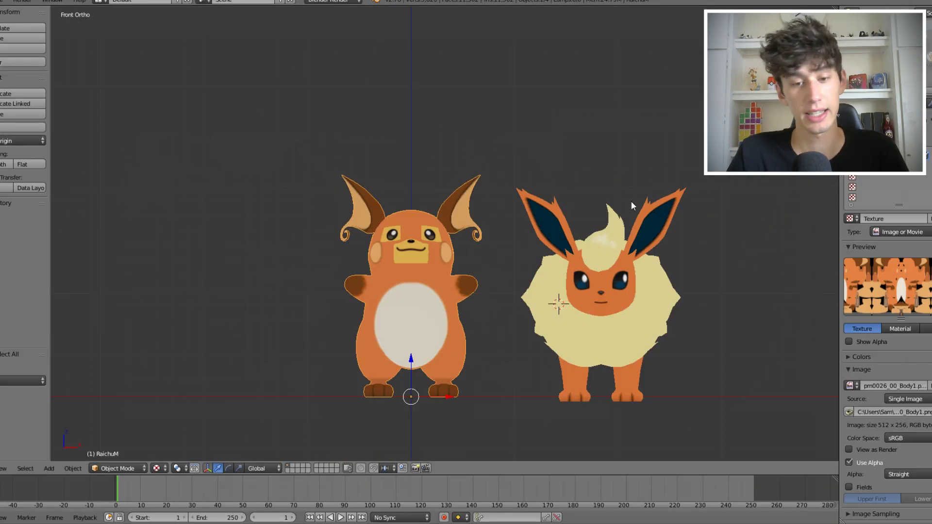
# Step: In Blender, move the Flareon model against Raichu's leg to compare the two orange body colours
pyautogui.scroll(5, 584, 139)
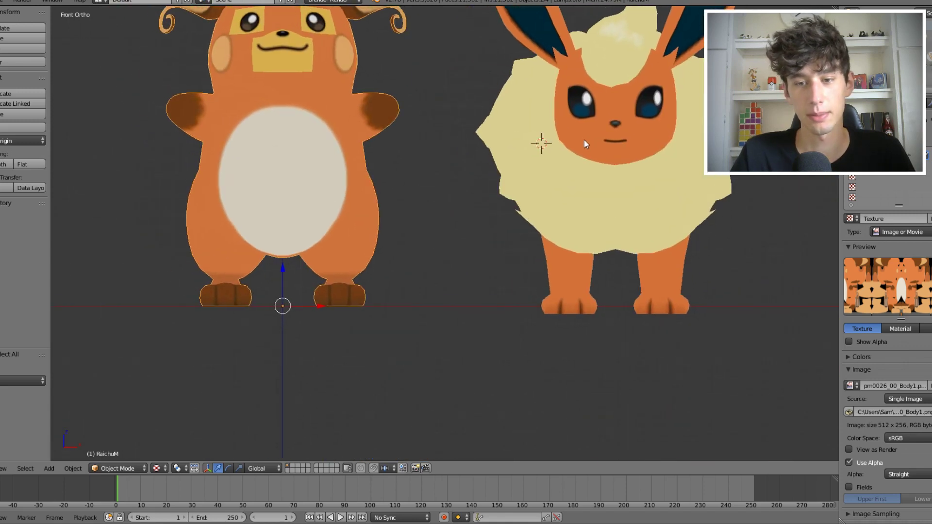
pyautogui.scroll(3, 585, 140)
pyautogui.rightClick(674, 217)
pyautogui.press('g')
pyautogui.click(364, 138)
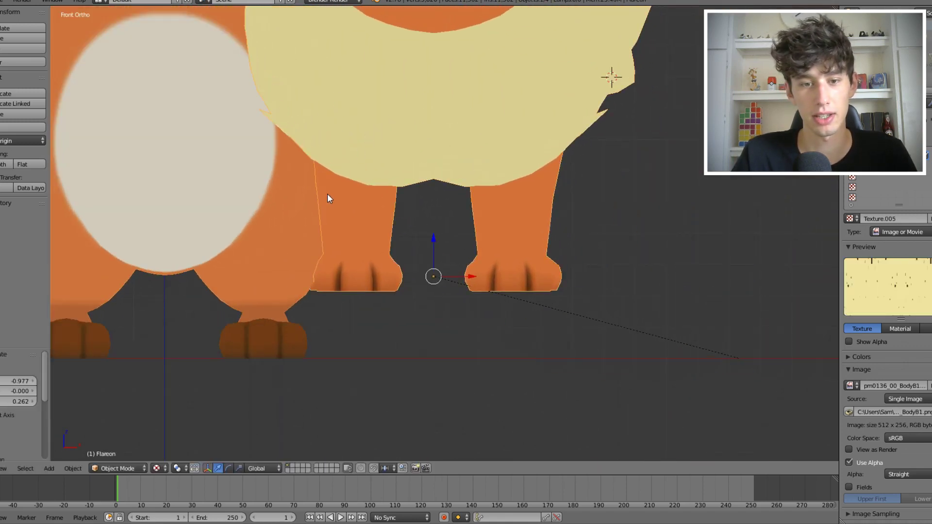
pyautogui.press('a')
pyautogui.scroll(-1, 397, 282)
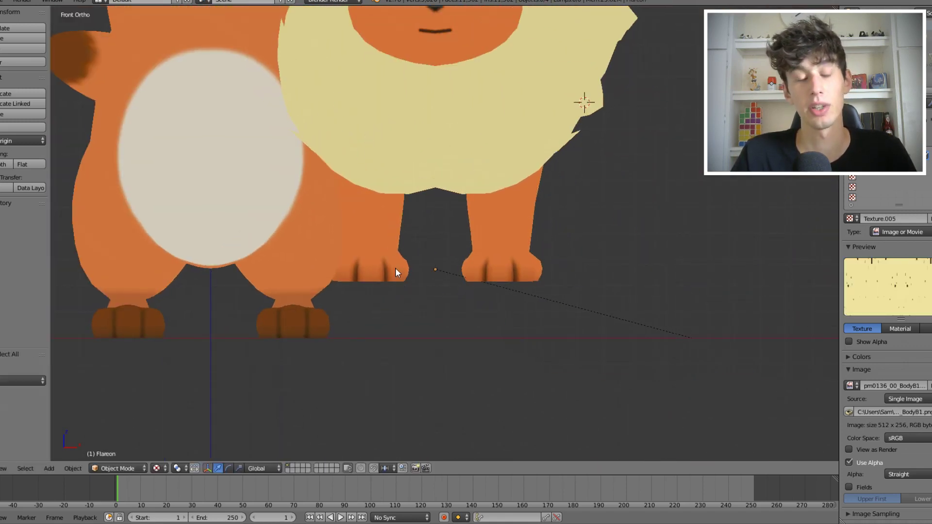
# Step: Select the Raichu model and replace its eye texture image with pm0136_00_Eye1.png from Flareon's images folder
pyautogui.rightClick(385, 162)
pyautogui.keyDown('shift'); pyautogui.moveTo(385, 163); pyautogui.dragTo(616, 444, button='middle'); pyautogui.keyUp('shift')
pyautogui.scroll(2, 467, 227)
pyautogui.moveTo(468, 227); pyautogui.dragTo(434, 202, button='middle')
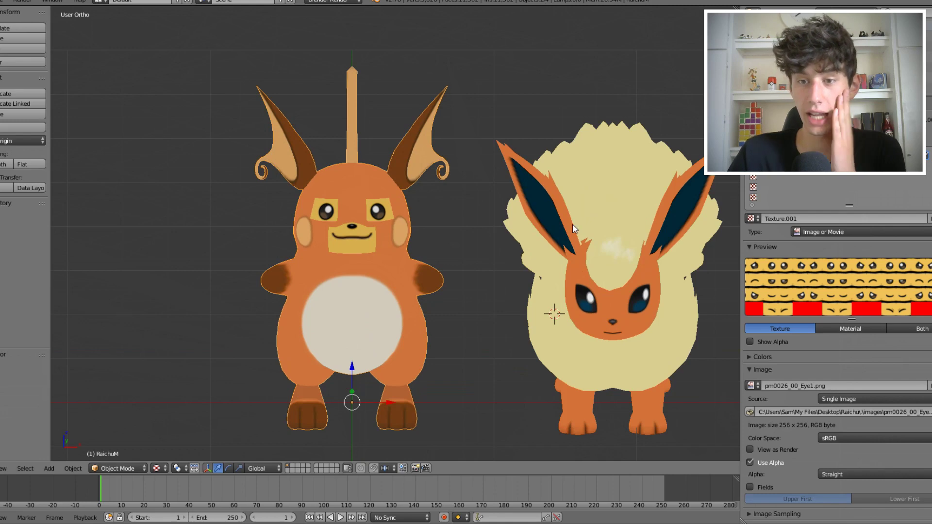
pyautogui.moveTo(573, 224)
pyautogui.mouseDown(button='middle')
pyautogui.moveTo(562, 223)
pyautogui.moveTo(567, 213)
pyautogui.mouseUp(button='middle')
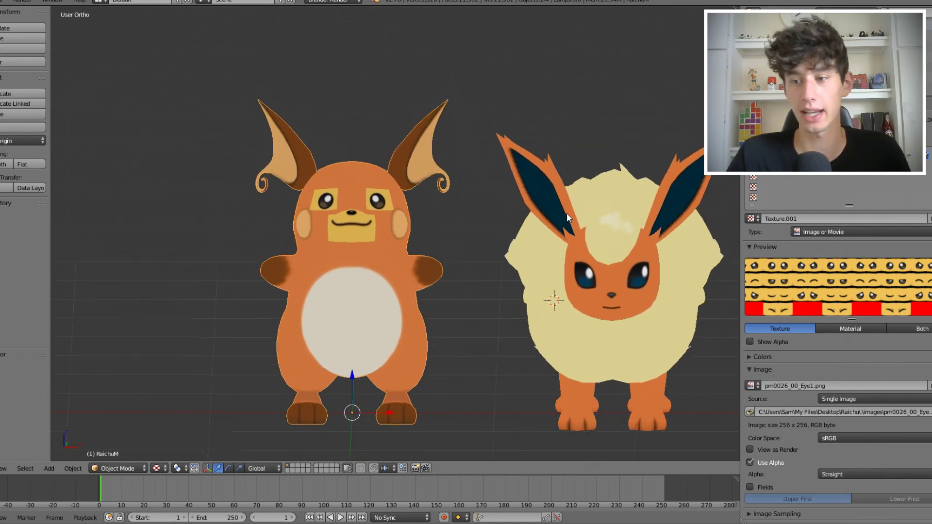
pyautogui.scroll(2, 442, 198)
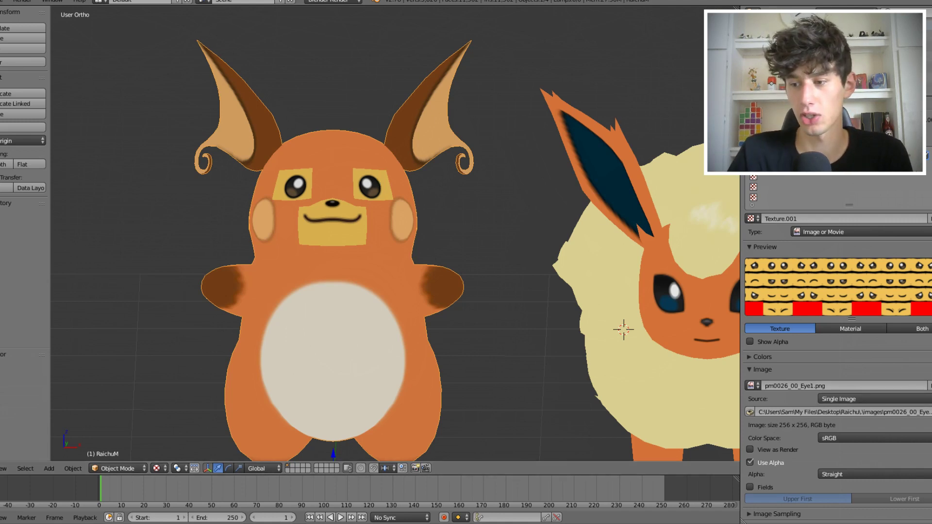
pyautogui.click(929, 412)
pyautogui.click(149, 101)
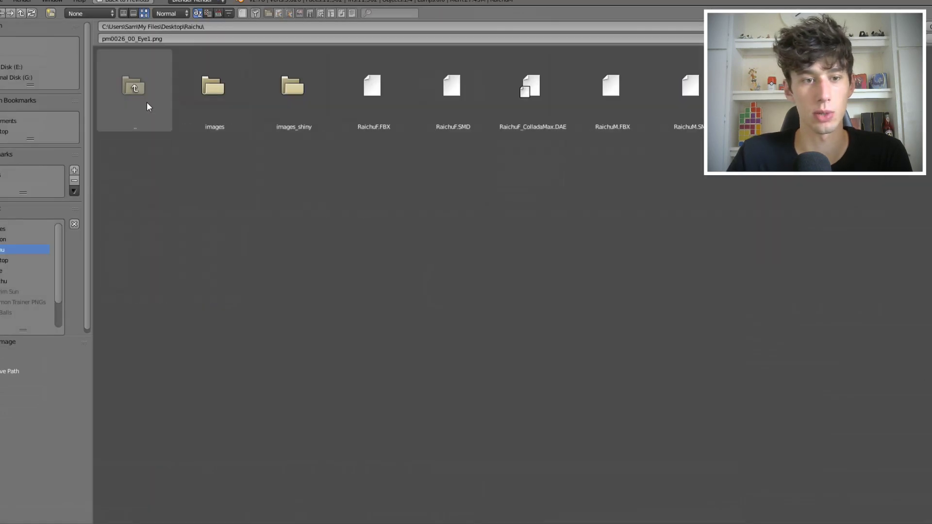
pyautogui.click(146, 101)
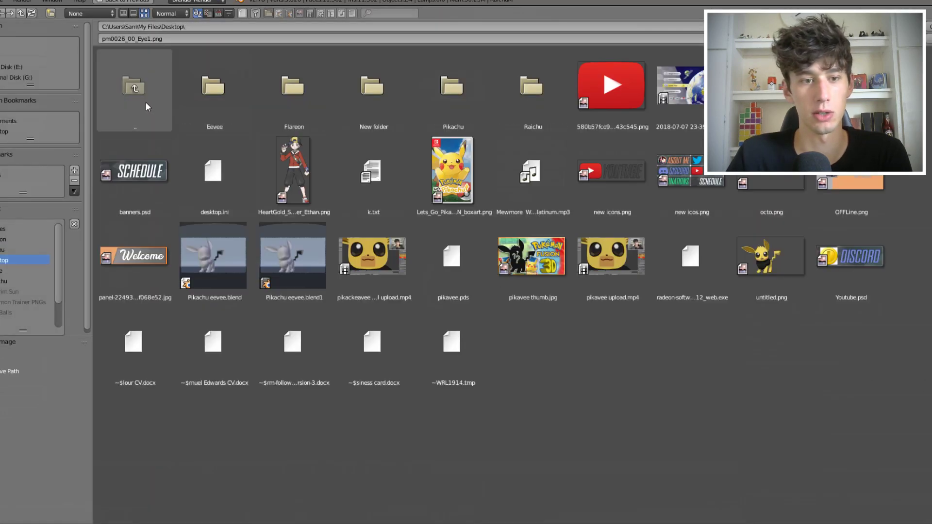
pyautogui.click(263, 100)
pyautogui.click(220, 98)
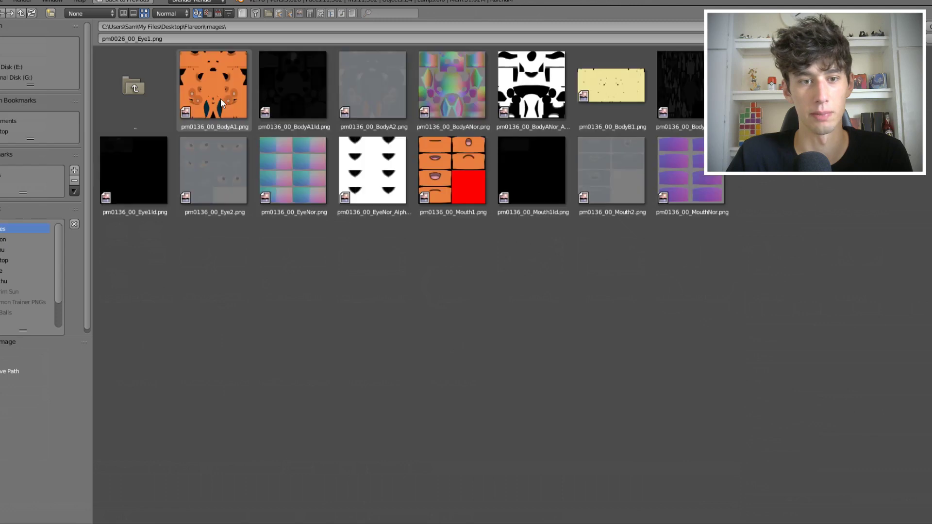
pyautogui.press('Return')
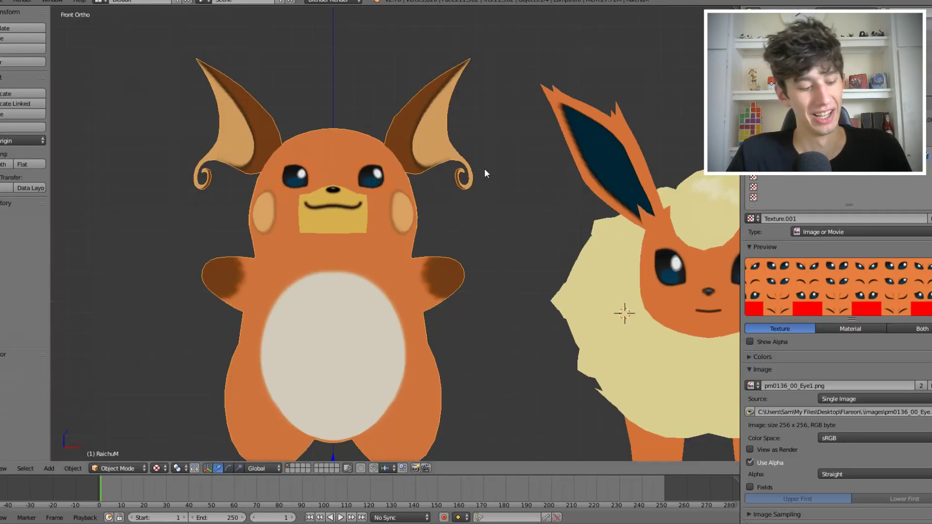
# Step: Inspect Raichu's face up close to check the new eyes and how their surrounding colour blends with the head
pyautogui.scroll(4, 482, 110)
pyautogui.keyDown('shift'); pyautogui.moveTo(477, 171); pyautogui.dragTo(609, 263, button='middle'); pyautogui.keyUp('shift')
pyautogui.scroll(1, 672, 350)
pyautogui.scroll(2, 609, 263)
pyautogui.moveTo(626, 178); pyautogui.dragTo(630, 207, button='middle')
pyautogui.scroll(-5, 637, 240)
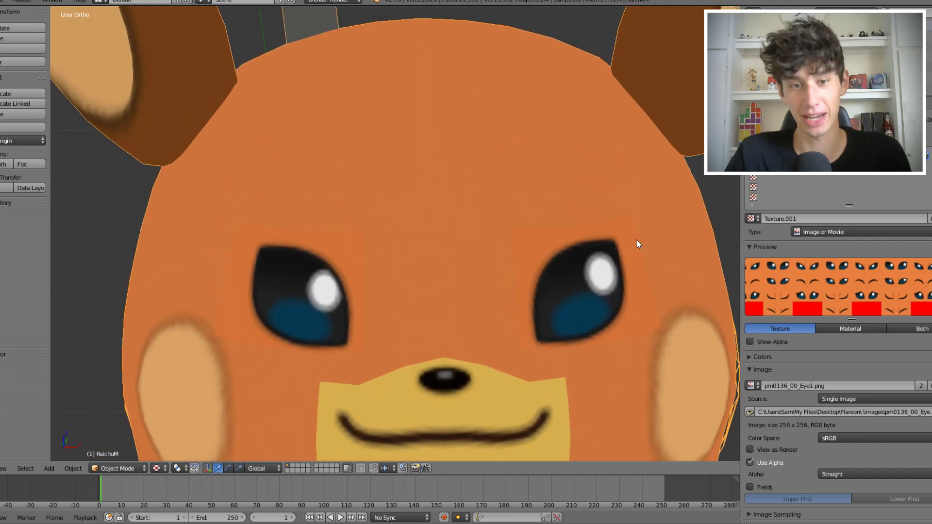
pyautogui.keyDown('shift'); pyautogui.moveTo(613, 327); pyautogui.dragTo(594, 291, button='middle'); pyautogui.keyUp('shift')
pyautogui.keyDown('ctrl'); pyautogui.moveTo(589, 191); pyautogui.dragTo(589, 133, button='middle'); pyautogui.keyUp('ctrl')
pyautogui.keyDown('shift'); pyautogui.moveTo(667, 228); pyautogui.dragTo(549, 242, button='middle'); pyautogui.keyUp('shift')
pyautogui.keyDown('ctrl'); pyautogui.moveTo(586, 105); pyautogui.dragTo(590, 70, button='middle'); pyautogui.keyUp('ctrl')
pyautogui.scroll(-7, 590, 98)
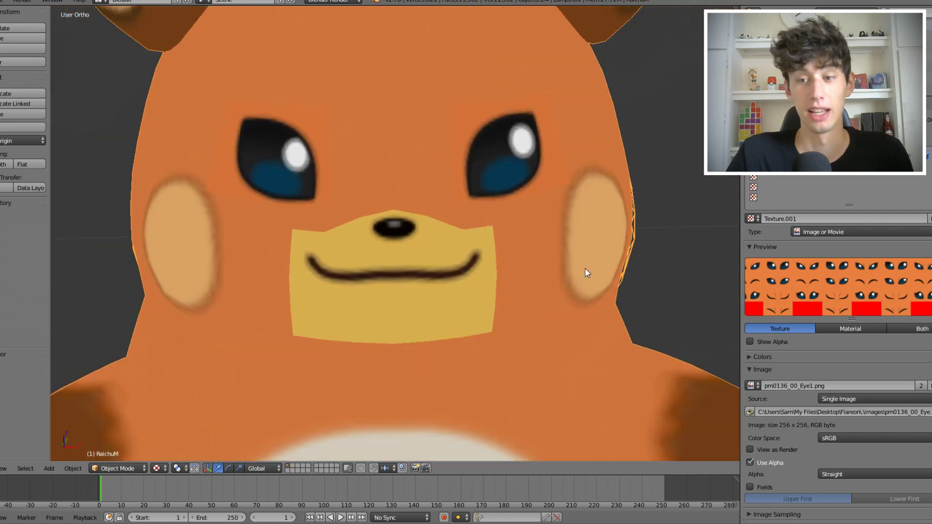
# Step: Replace Raichu's mouth texture image with pm0136_00_Mouth1.png from Flareon's images folder
pyautogui.keyDown('shift'); pyautogui.moveTo(585, 269); pyautogui.dragTo(574, 242, button='middle'); pyautogui.keyUp('shift')
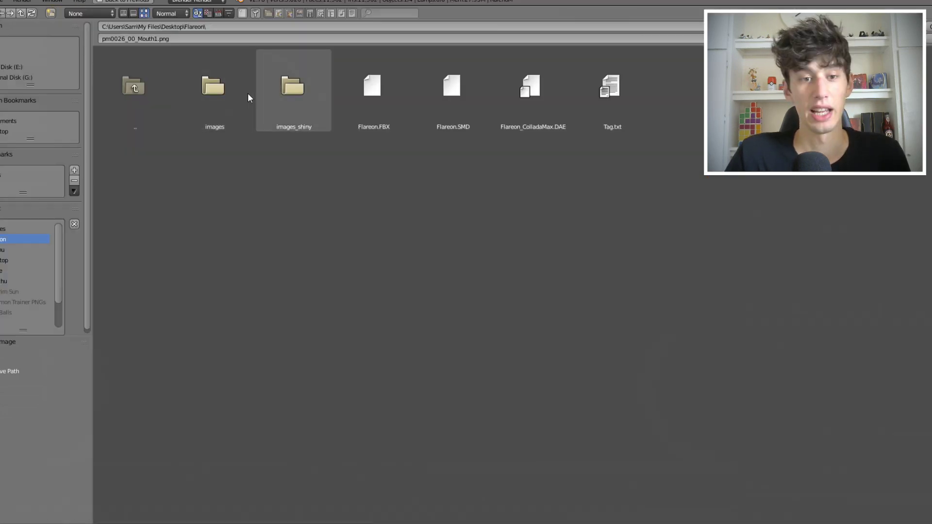
pyautogui.click(231, 89)
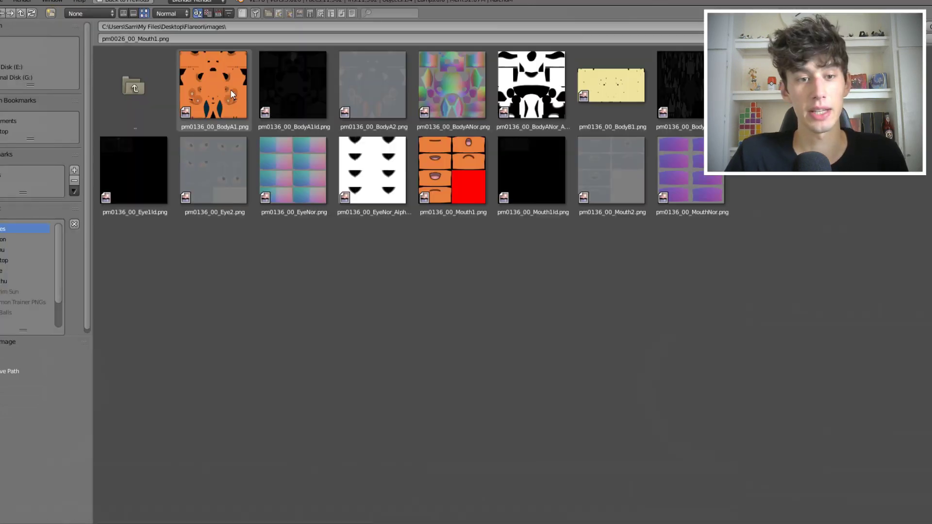
pyautogui.doubleClick(460, 144)
pyautogui.scroll(-3, 460, 146)
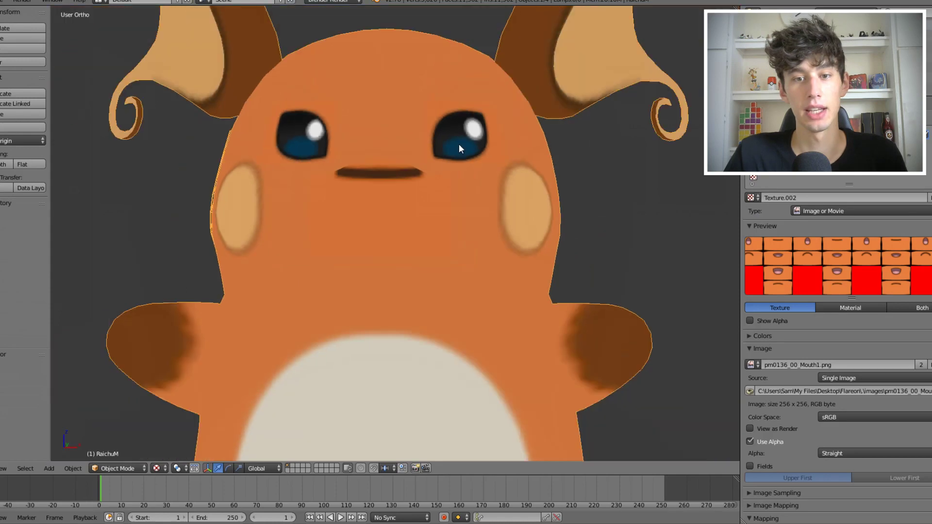
pyautogui.scroll(-8, 465, 177)
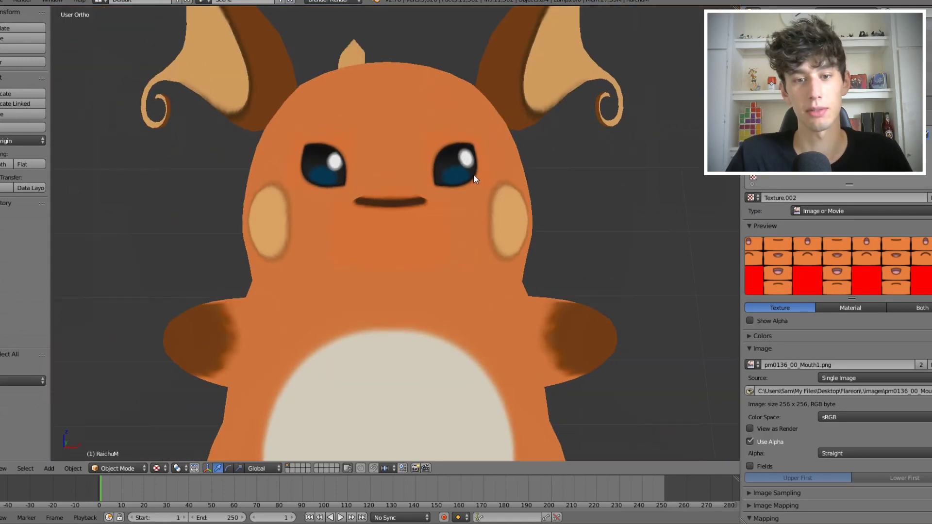
# Step: Move the UVs of Raichu's mouth faces onto an open mouth of the Flareon mouth texture and check it from the front
pyautogui.moveTo(485, 258); pyautogui.dragTo(406, 249, button='middle')
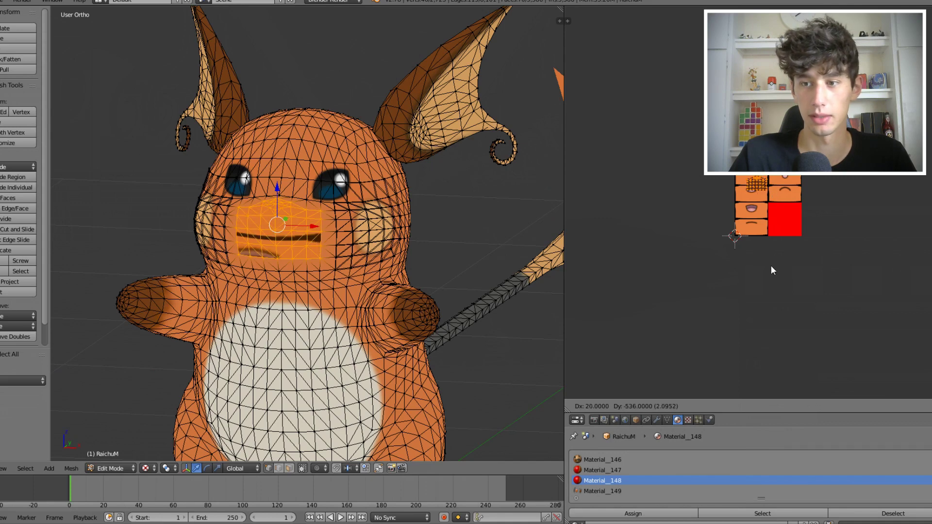
pyautogui.click(772, 270)
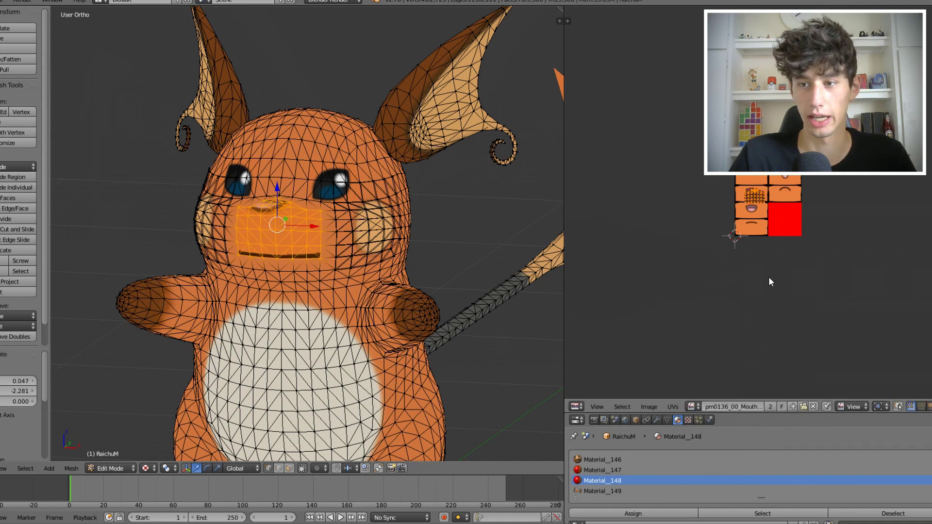
pyautogui.scroll(8, 787, 228)
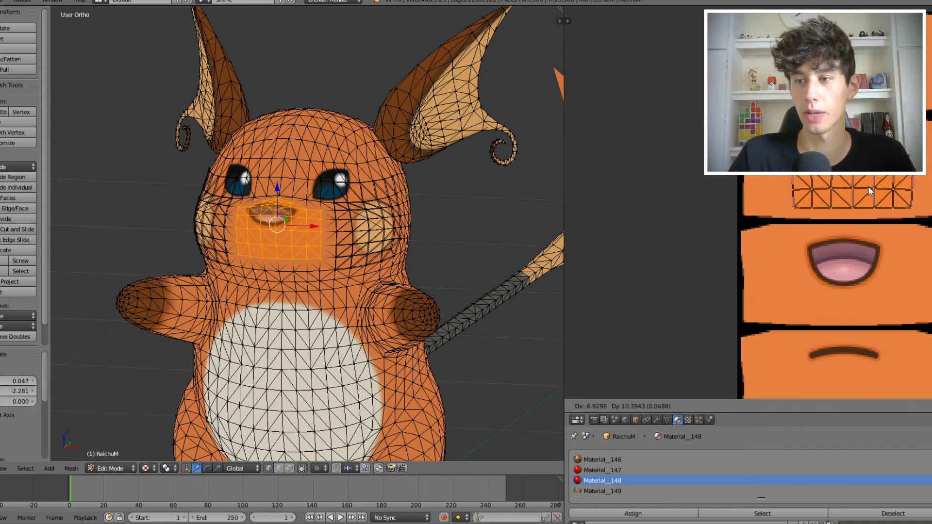
pyautogui.press('Tab')
pyautogui.scroll(-3, 369, 258)
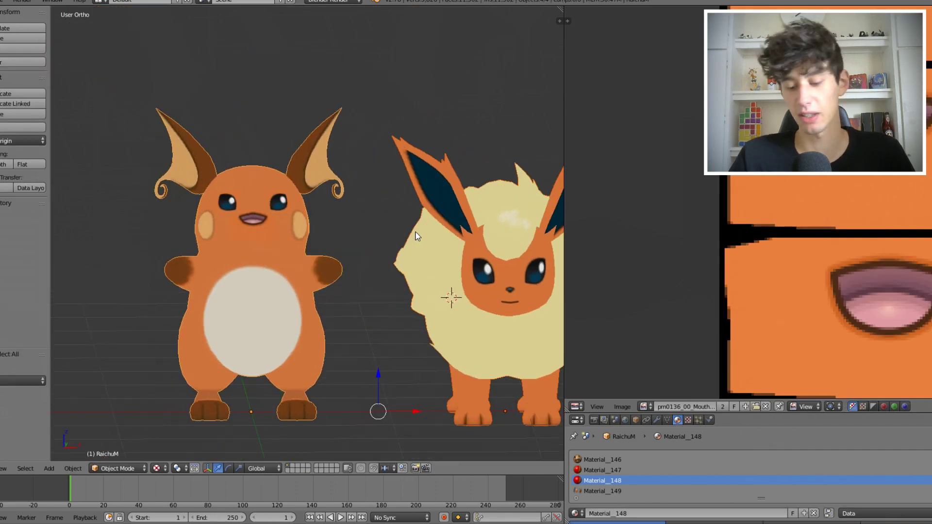
pyautogui.press('KP_1')
pyautogui.scroll(2, 365, 171)
pyautogui.keyDown('shift'); pyautogui.moveTo(363, 170); pyautogui.dragTo(474, 236, button='middle'); pyautogui.keyUp('shift')
pyautogui.scroll(5, 473, 236)
pyautogui.keyDown('shift'); pyautogui.moveTo(521, 336); pyautogui.dragTo(488, 335, button='middle'); pyautogui.keyUp('shift')
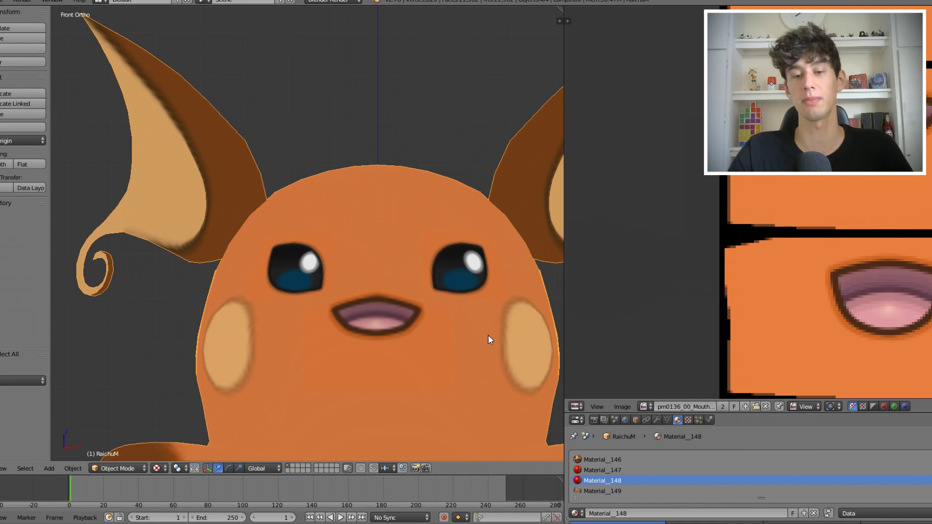
# Step: Reposition the mouth faces' UVs onto the closed, straight mouth of the texture
pyautogui.press('Tab')
pyautogui.moveTo(873, 216); pyautogui.dragTo(818, 225, button='middle')
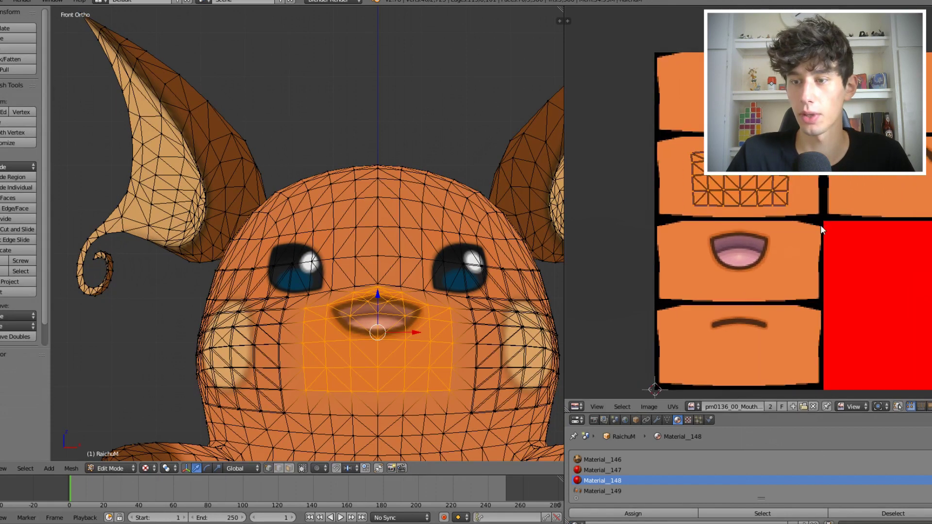
pyautogui.press('g')
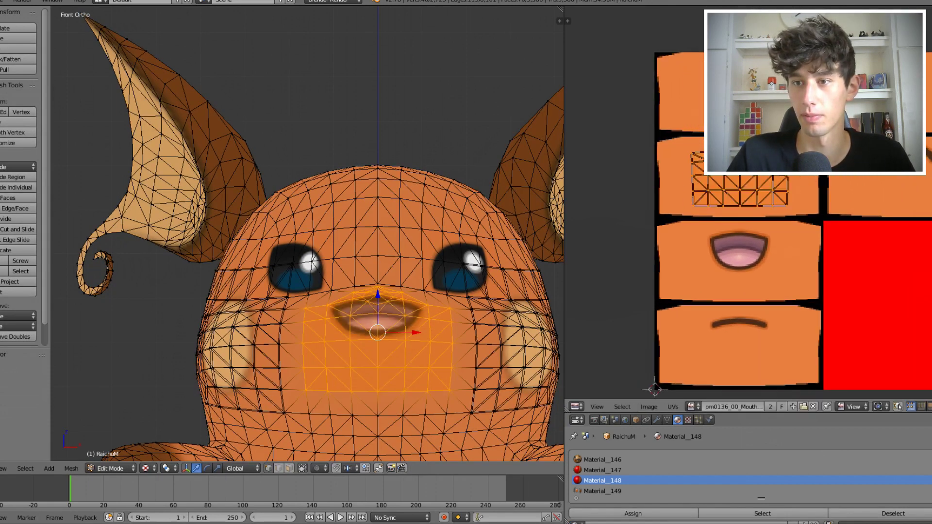
pyautogui.click(789, 126)
pyautogui.scroll(5, 789, 126)
pyautogui.scroll(-3, 789, 125)
pyautogui.moveTo(789, 126); pyautogui.dragTo(773, 270, button='middle')
pyautogui.press('g')
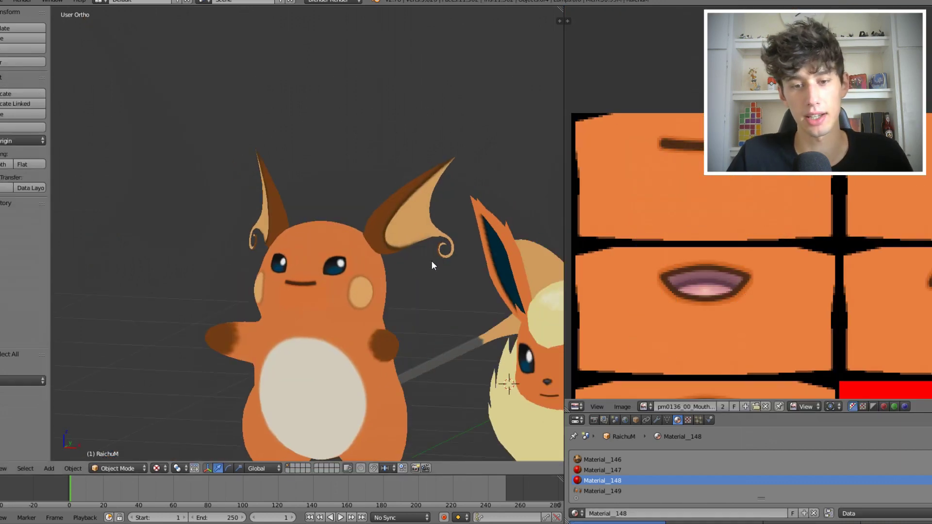
pyautogui.scroll(-2, 432, 261)
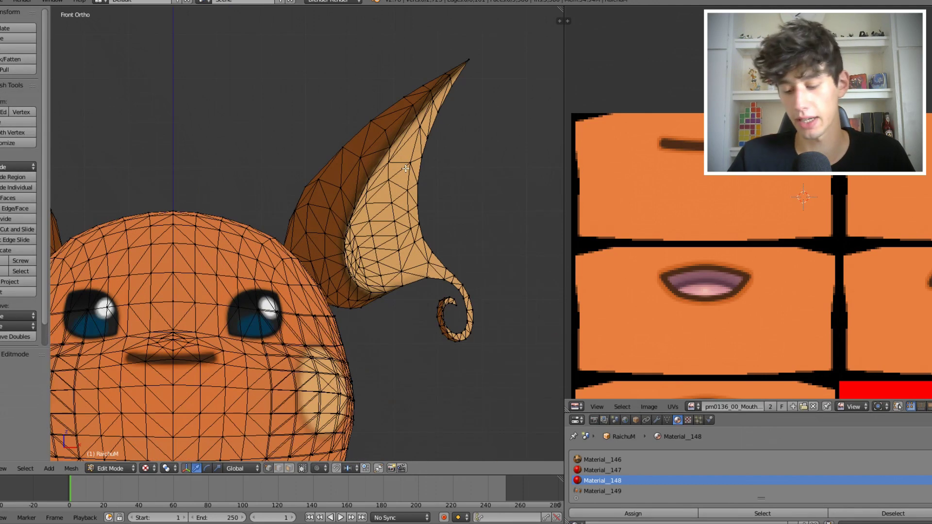
# Step: Circle-select Raichu's ears in wireframe, including the curled tips, enlarge the properties area and the 3D view, and delete the ears
pyautogui.press('KP_3')
pyautogui.moveTo(304, 196); pyautogui.dragTo(407, 187, button='middle')
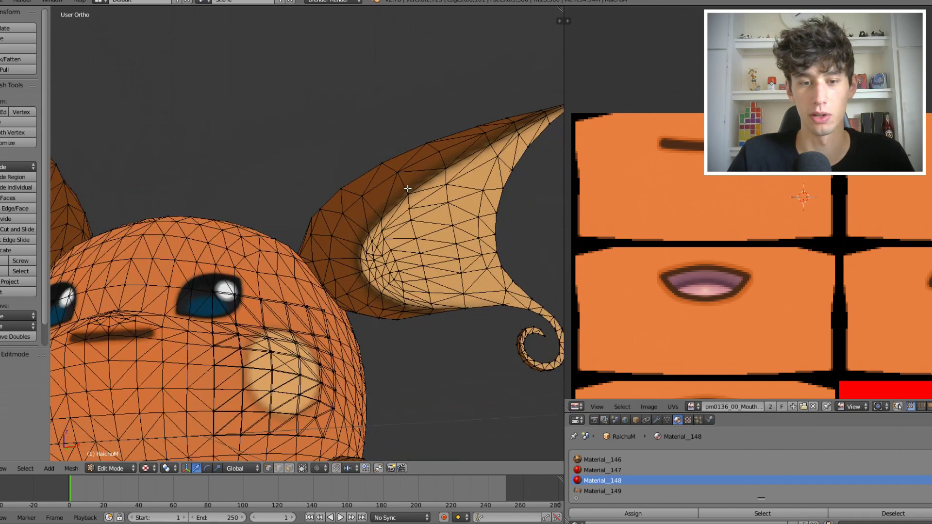
pyautogui.scroll(2, 408, 187)
pyautogui.keyDown('shift'); pyautogui.moveTo(484, 249); pyautogui.dragTo(354, 301, button='middle'); pyautogui.keyUp('shift')
pyautogui.press('z')
pyautogui.press('c')
pyautogui.moveTo(355, 301)
pyautogui.mouseDown()
pyautogui.moveTo(327, 187)
pyautogui.moveTo(468, 94)
pyautogui.moveTo(467, 127)
pyautogui.mouseUp()
pyautogui.rightClick(467, 126)
pyautogui.scroll(-4, 467, 126)
pyautogui.keyDown('shift'); pyautogui.moveTo(448, 353); pyautogui.dragTo(427, 266, button='middle'); pyautogui.keyUp('shift')
pyautogui.scroll(5, 427, 265)
pyautogui.press('c')
pyautogui.click(425, 240)
pyautogui.rightClick(426, 240)
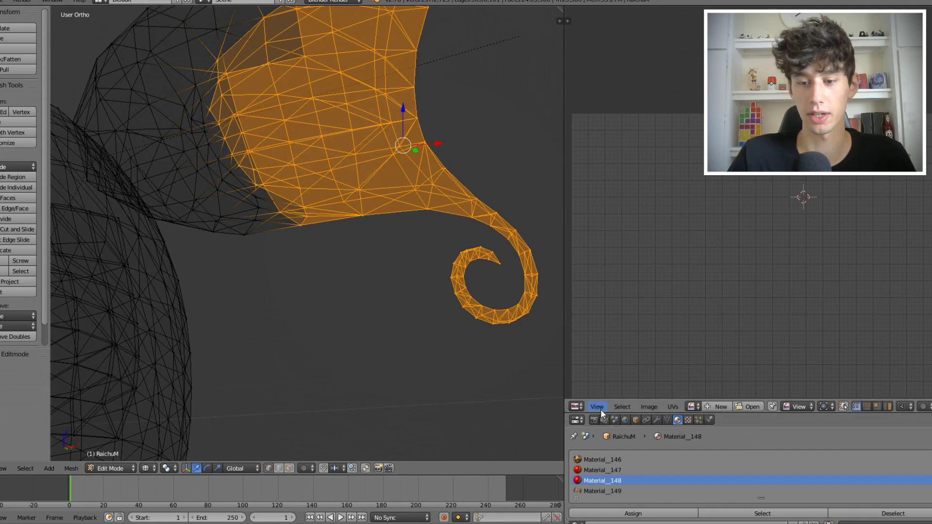
pyautogui.moveTo(601, 400); pyautogui.dragTo(602, 136)
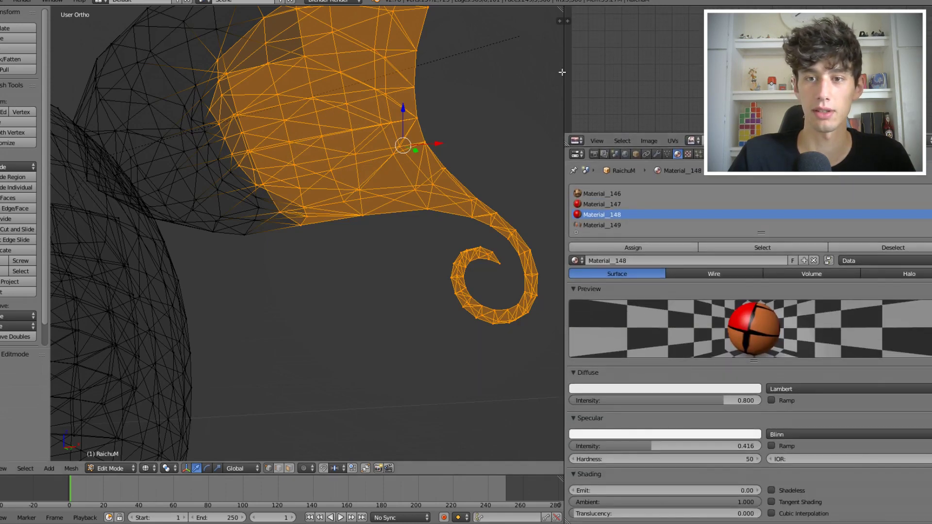
pyautogui.moveTo(565, 73); pyautogui.dragTo(701, 73)
pyautogui.scroll(-2, 489, 110)
pyautogui.keyDown('shift'); pyautogui.moveTo(453, 71); pyautogui.dragTo(464, 225, button='middle'); pyautogui.keyUp('shift')
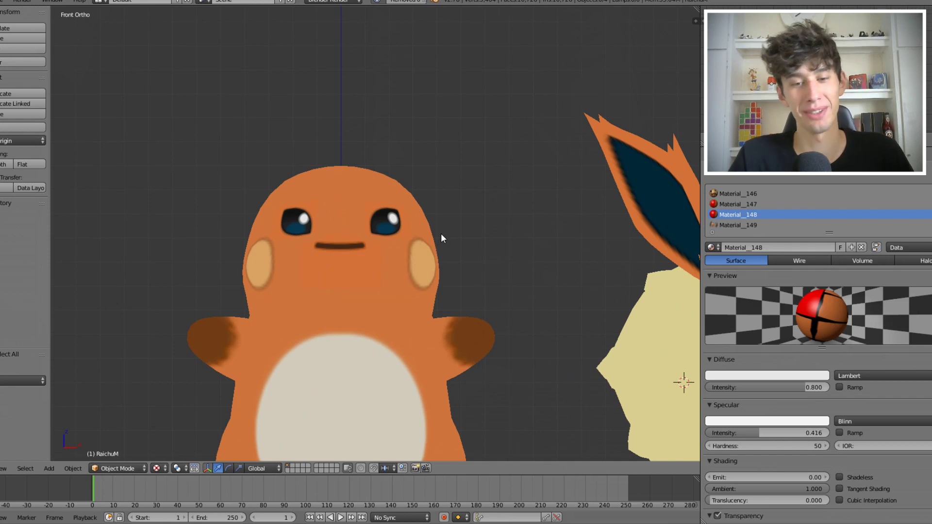
# Step: Examine the earless Raichu from the front, up close and beside Flareon
pyautogui.scroll(-3, 473, 219)
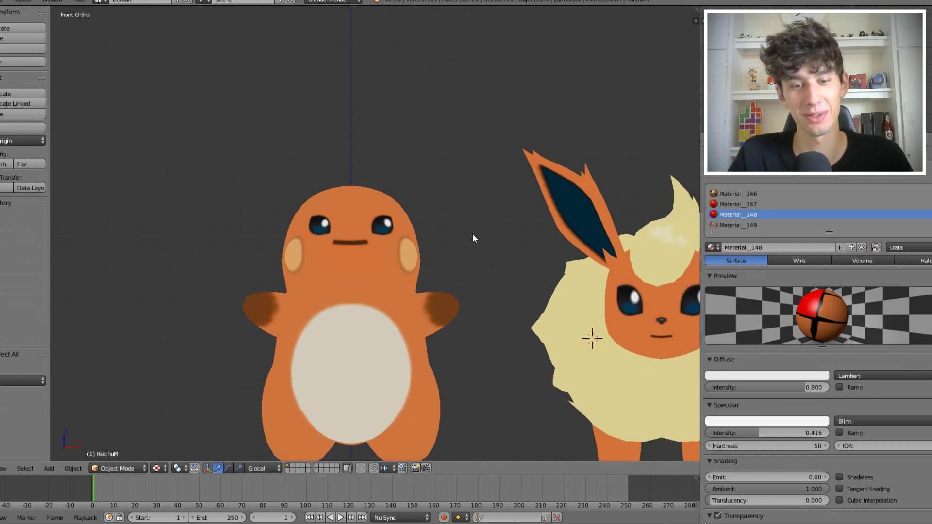
pyautogui.moveTo(477, 152)
pyautogui.mouseDown(button='middle')
pyautogui.moveTo(453, 159)
pyautogui.moveTo(471, 162)
pyautogui.mouseUp(button='middle')
pyautogui.press('KP_1')
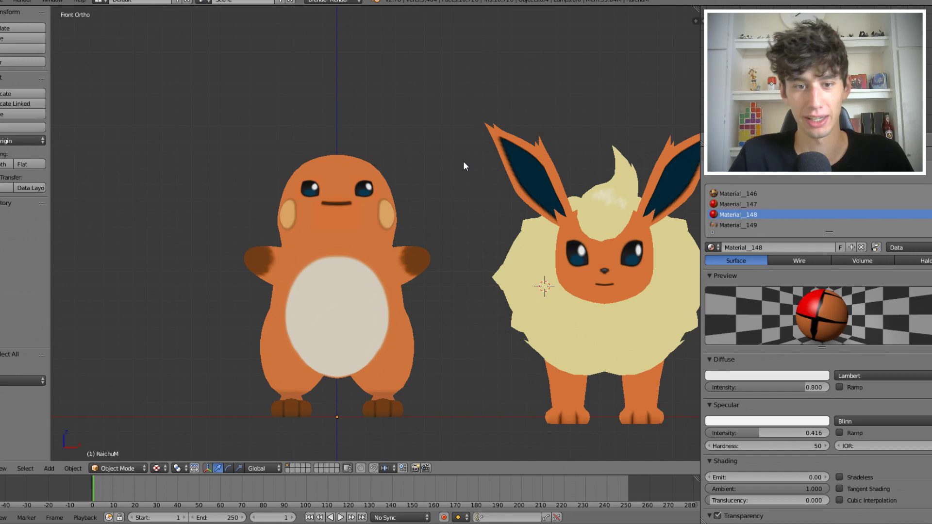
pyautogui.scroll(4, 463, 161)
pyautogui.keyDown('shift'); pyautogui.moveTo(431, 142); pyautogui.dragTo(546, 195, button='middle'); pyautogui.keyUp('shift')
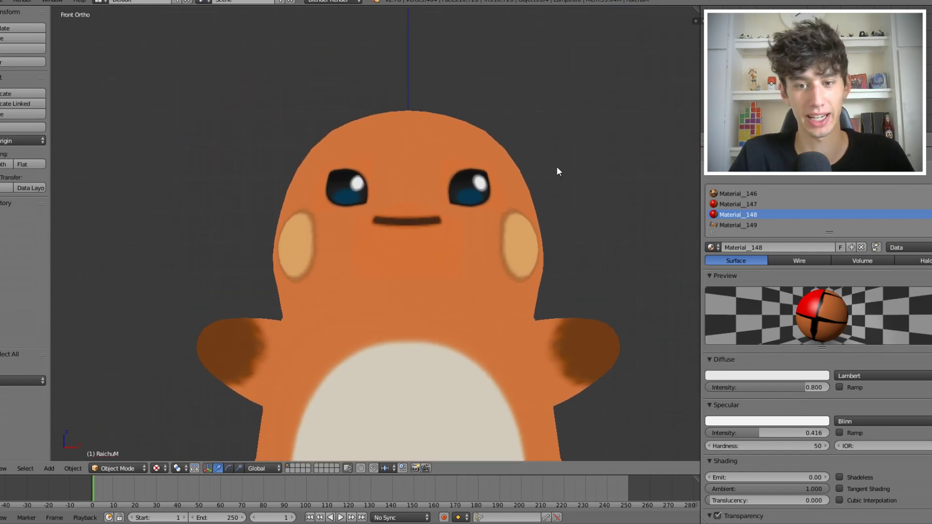
pyautogui.scroll(1, 559, 160)
pyautogui.keyDown('shift'); pyautogui.moveTo(560, 156); pyautogui.dragTo(496, 184, button='middle'); pyautogui.keyUp('shift')
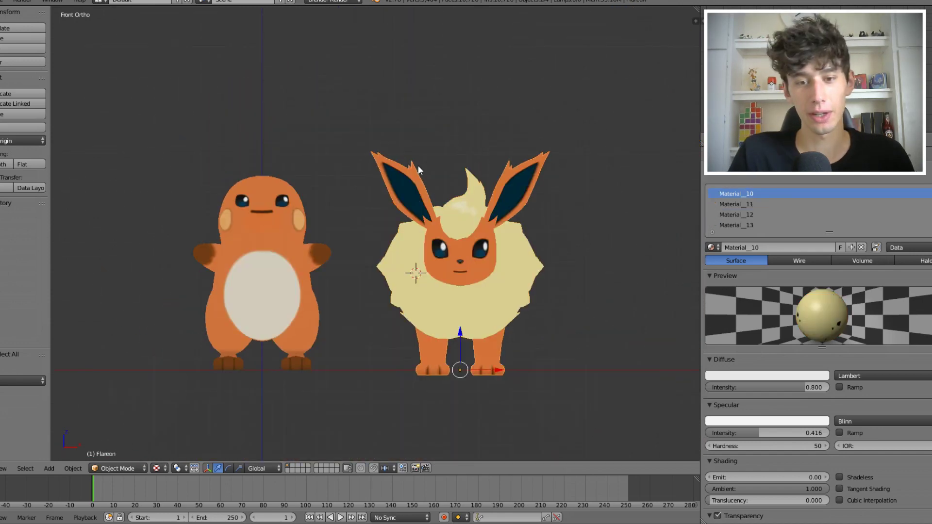
# Step: Separate Flareon's ears into their own object and move them onto the top of Raichu's head in front view
pyautogui.press('Tab')
pyautogui.press('KP_Decimal')
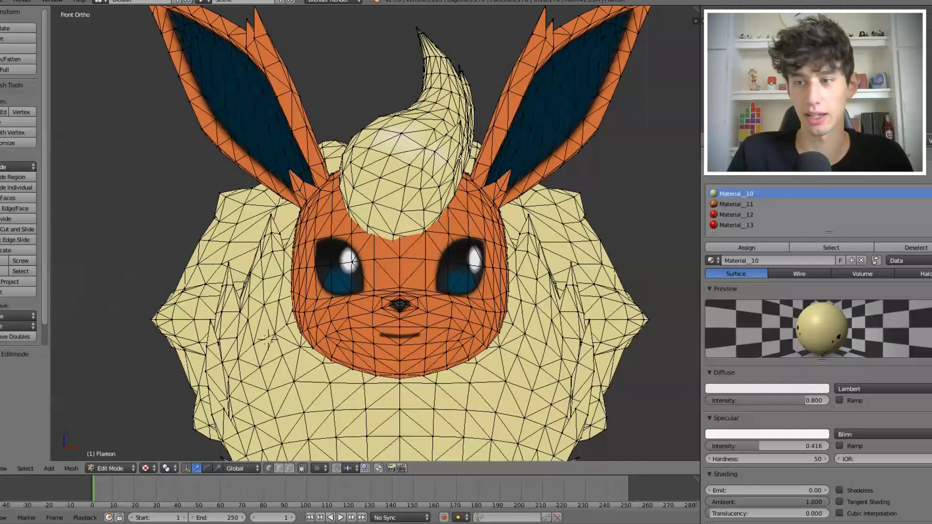
pyautogui.click(809, 154)
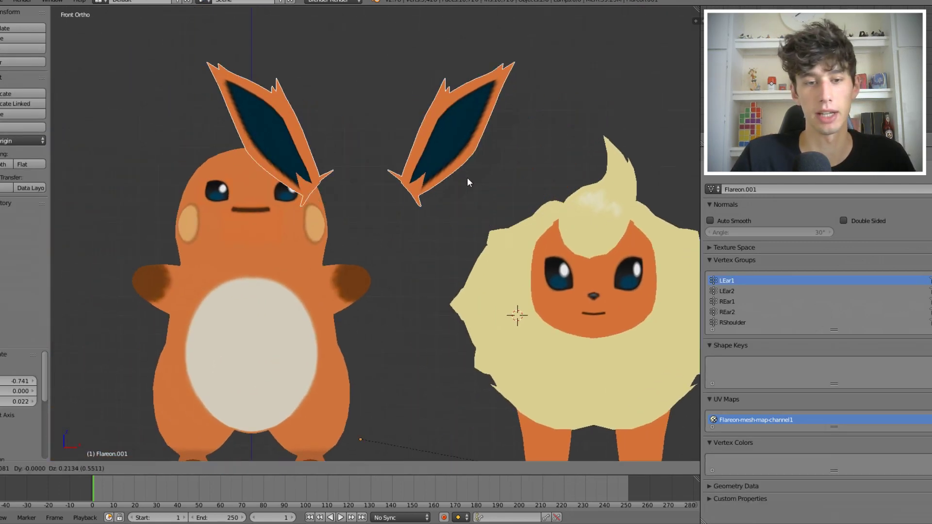
pyautogui.press('g')
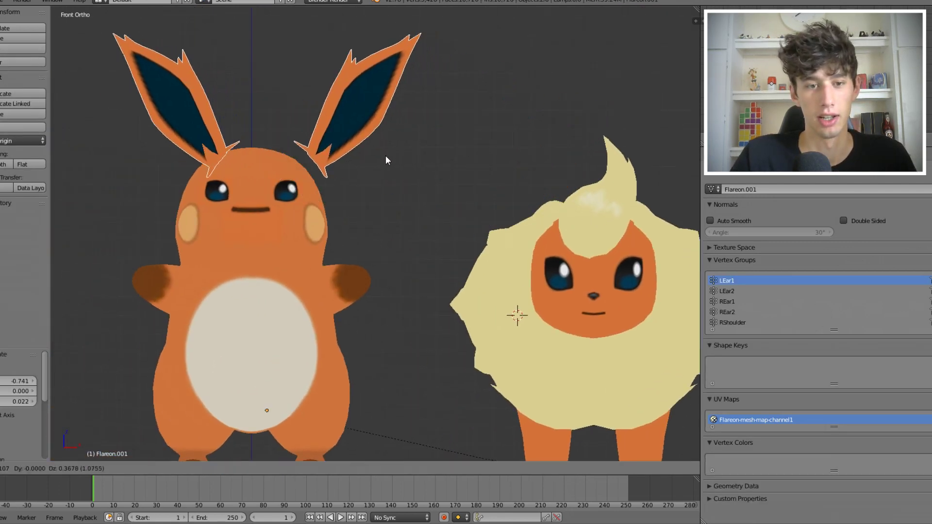
pyautogui.click(369, 164)
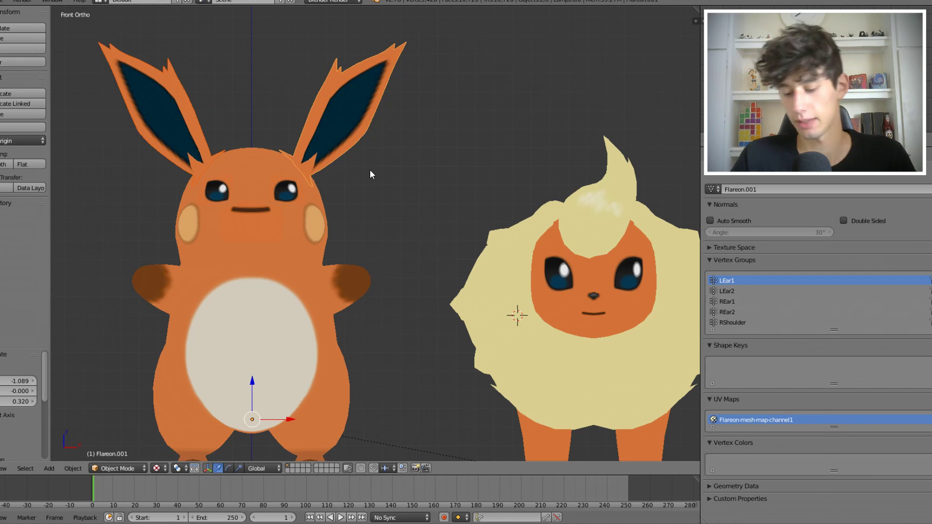
# Step: Move the Flareon ears back in side view until they sit on Raichu's head, and deselect them
pyautogui.press('KP_3')
pyautogui.press('g')
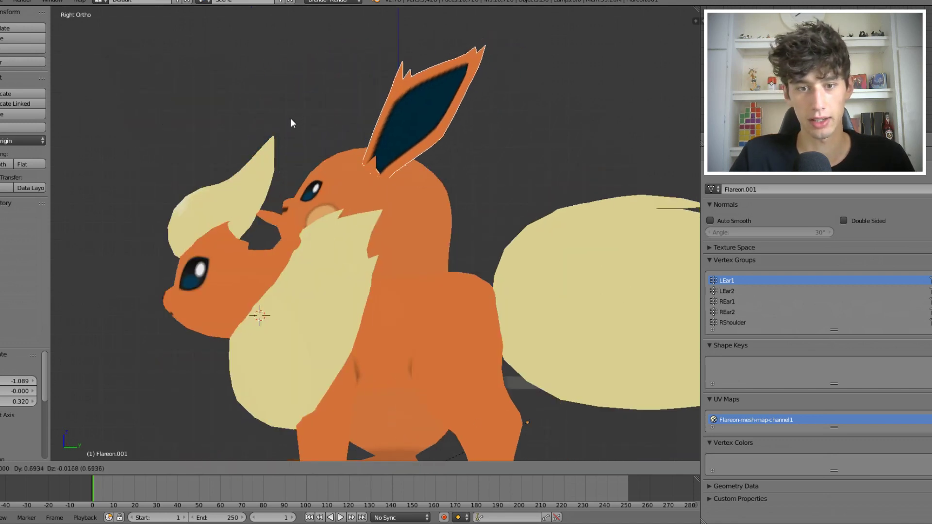
pyautogui.click(287, 125)
pyautogui.press('a')
# Step: Inspect how the Flareon ears join Raichu's head from the side and from the front
pyautogui.scroll(6, 454, 190)
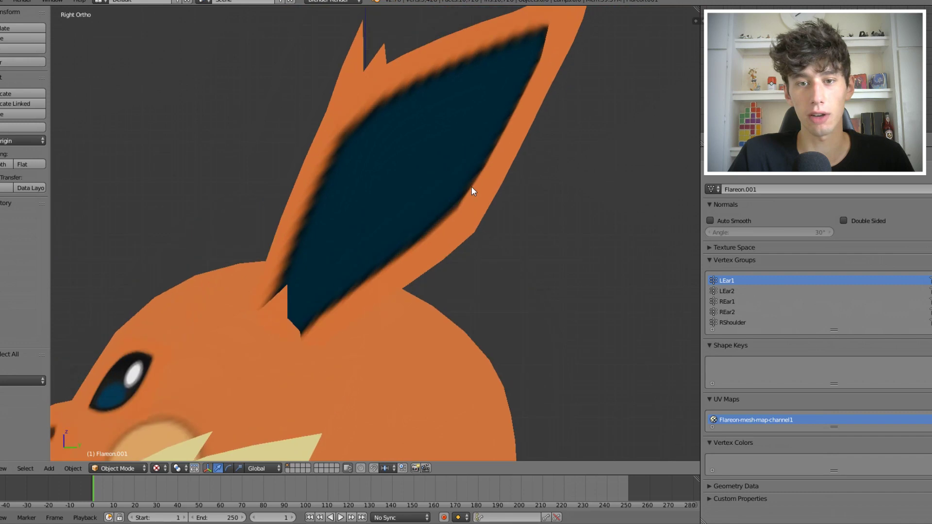
pyautogui.keyDown('shift'); pyautogui.moveTo(471, 186); pyautogui.dragTo(439, 256, button='middle'); pyautogui.keyUp('shift')
pyautogui.keyDown('ctrl'); pyautogui.moveTo(520, 164); pyautogui.dragTo(518, 173, button='middle'); pyautogui.keyUp('ctrl')
pyautogui.scroll(-2, 518, 178)
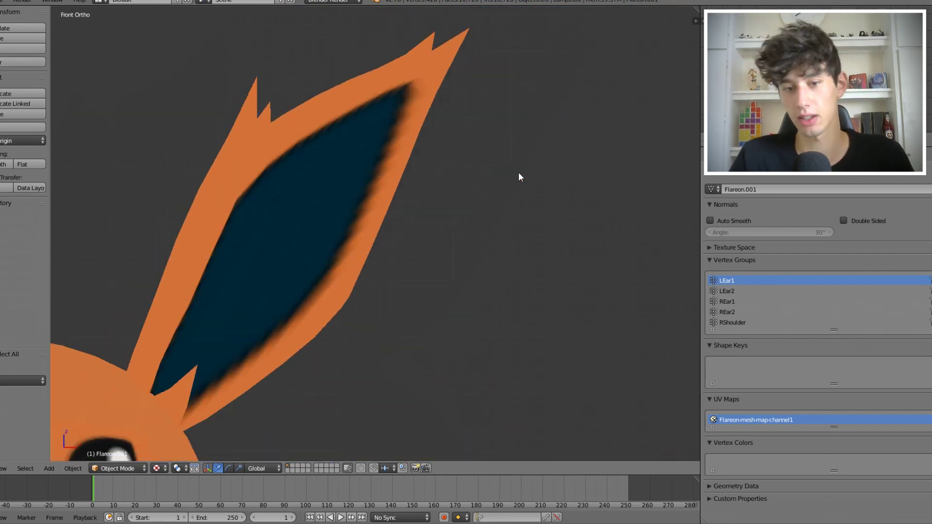
pyautogui.press('KP_1')
pyautogui.scroll(-1, 345, 306)
pyautogui.moveTo(344, 303); pyautogui.dragTo(587, 128, button='middle')
pyautogui.keyDown('ctrl'); pyautogui.moveTo(586, 298); pyautogui.dragTo(585, 317, button='middle'); pyautogui.keyUp('ctrl')
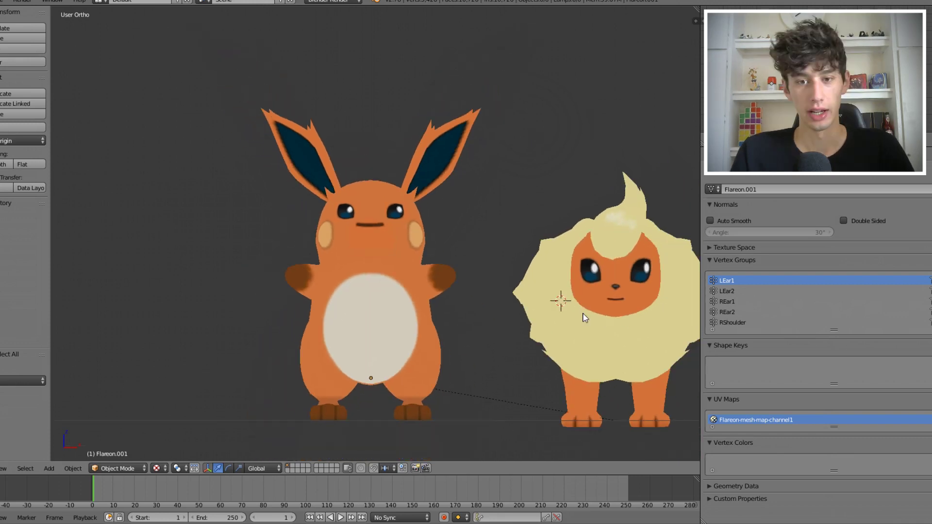
pyautogui.keyDown('shift'); pyautogui.moveTo(572, 263); pyautogui.dragTo(427, 263, button='middle'); pyautogui.keyUp('shift')
# Step: Select the Flareon model and separate the cream hair tuft on its forehead into its own object
pyautogui.rightClick(482, 200)
pyautogui.scroll(3, 266, 177)
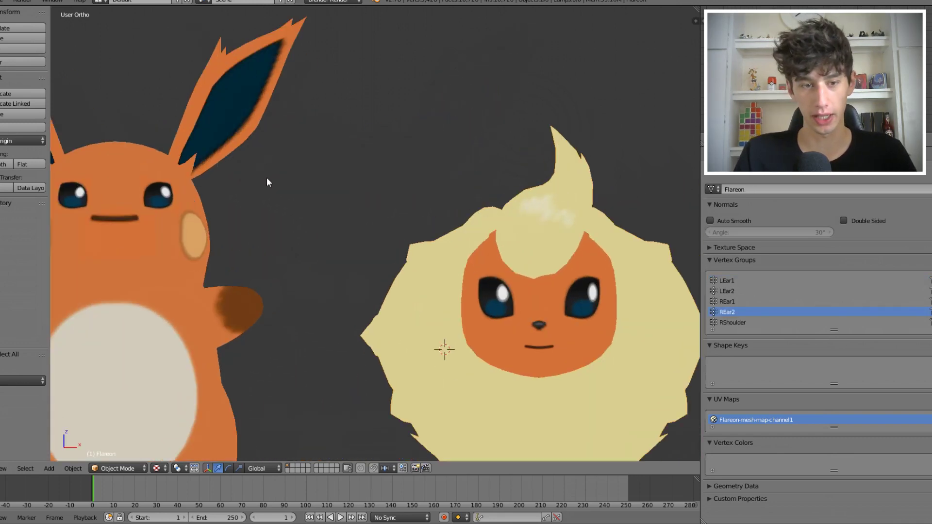
pyautogui.keyDown('shift'); pyautogui.moveTo(179, 143); pyautogui.dragTo(433, 112, button='middle'); pyautogui.keyUp('shift')
pyautogui.keyDown('ctrl'); pyautogui.moveTo(553, 114); pyautogui.dragTo(557, 129, button='middle'); pyautogui.keyUp('ctrl')
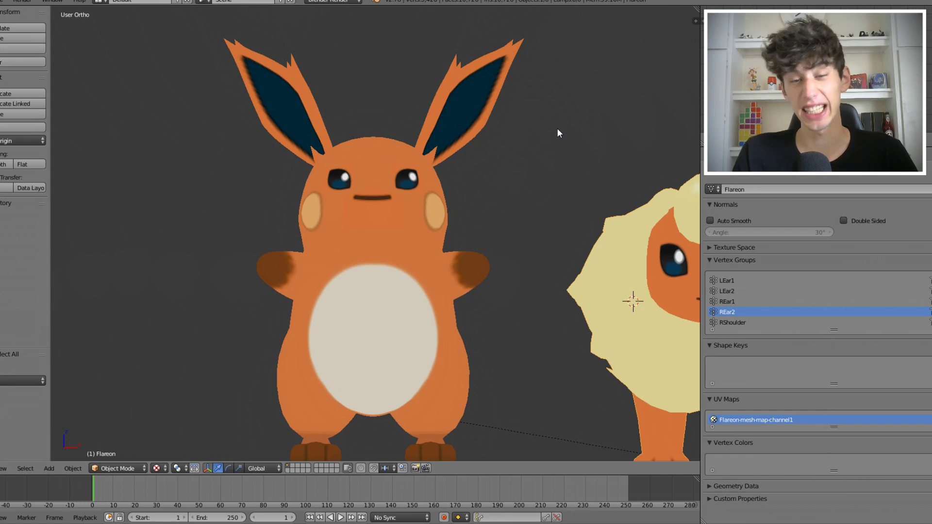
pyautogui.keyDown('shift'); pyautogui.moveTo(554, 167); pyautogui.dragTo(435, 203, button='middle'); pyautogui.keyUp('shift')
pyautogui.scroll(1, 454, 209)
pyautogui.scroll(1, 454, 210)
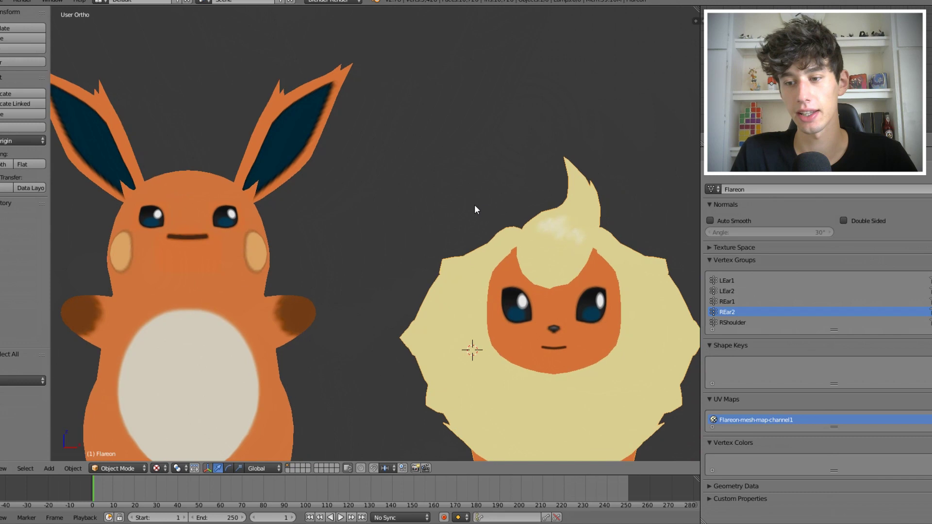
pyautogui.press('Tab')
pyautogui.press('Tab')
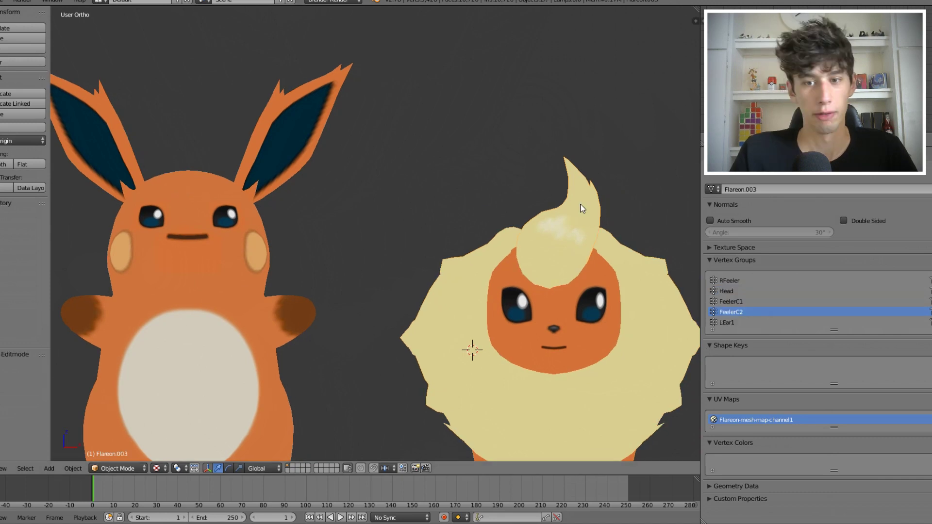
# Step: Move the separated hair tuft onto the top of Raichu's head, centred between the ears
pyautogui.press('g')
pyautogui.click(235, 135)
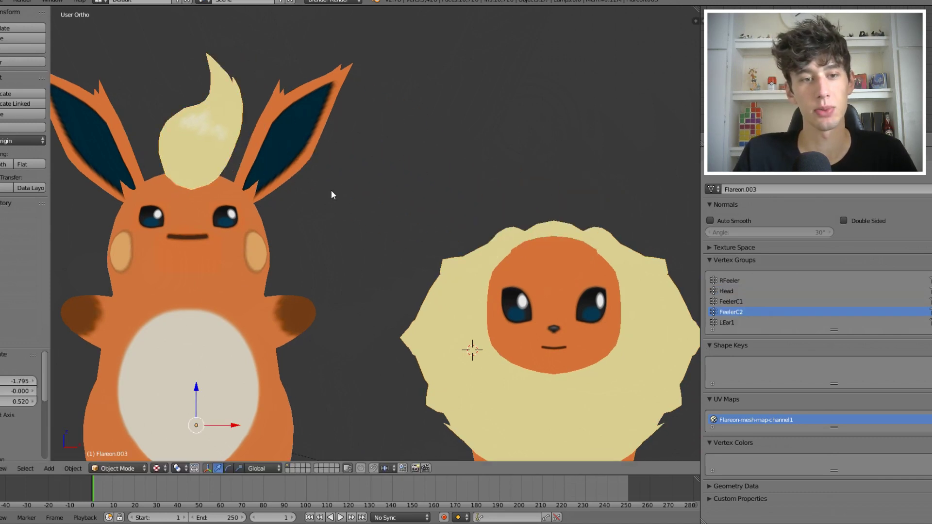
pyautogui.keyDown('shift'); pyautogui.moveTo(333, 193); pyautogui.dragTo(488, 289, button='middle'); pyautogui.keyUp('shift')
pyautogui.scroll(6, 488, 290)
pyautogui.keyDown('shift'); pyautogui.moveTo(453, 240); pyautogui.dragTo(461, 271, button='middle'); pyautogui.keyUp('shift')
pyautogui.scroll(-3, 547, 118)
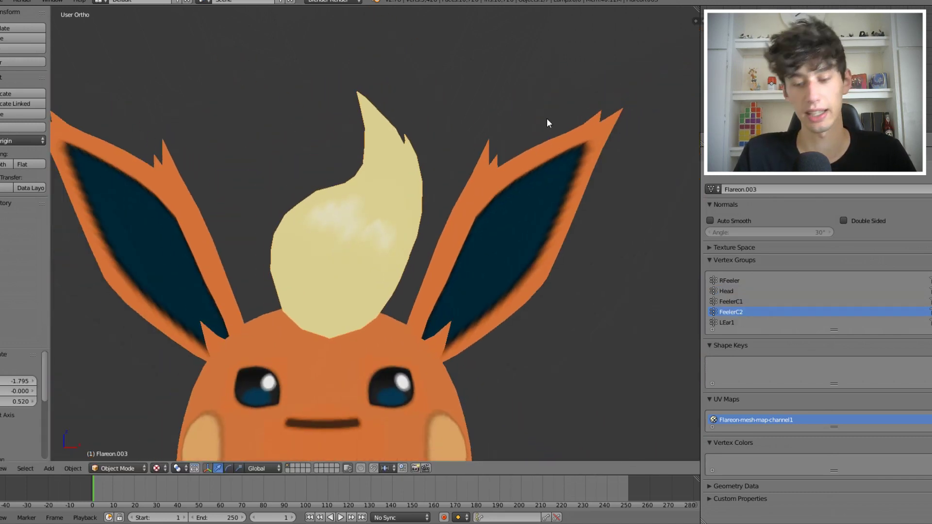
# Step: Move the hair tuft back and down in side view so it rests on Raichu's forehead, and deselect it
pyautogui.press('KP_7')
pyautogui.press('KP_8')
pyautogui.press('KP_8')
pyautogui.scroll(-4, 550, 118)
pyautogui.press('KP_3')
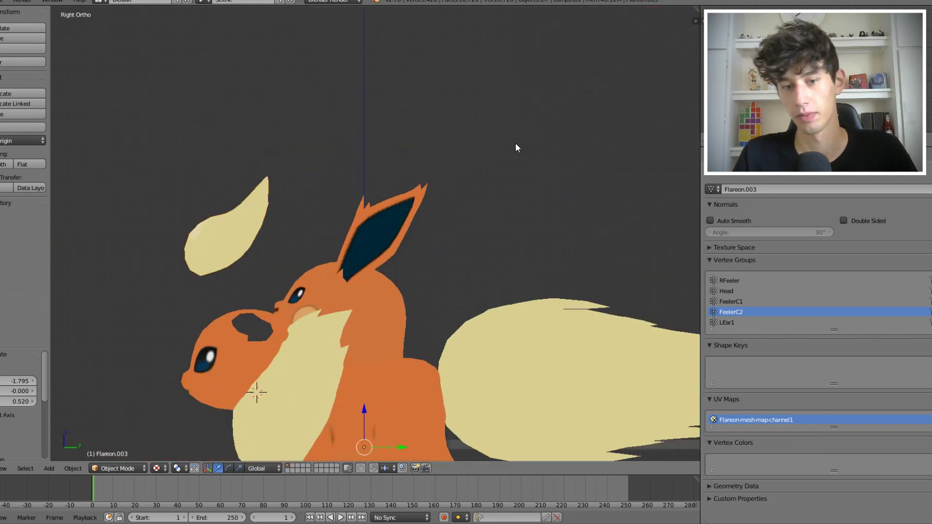
pyautogui.press('g')
pyautogui.click(363, 297)
pyautogui.press('a')
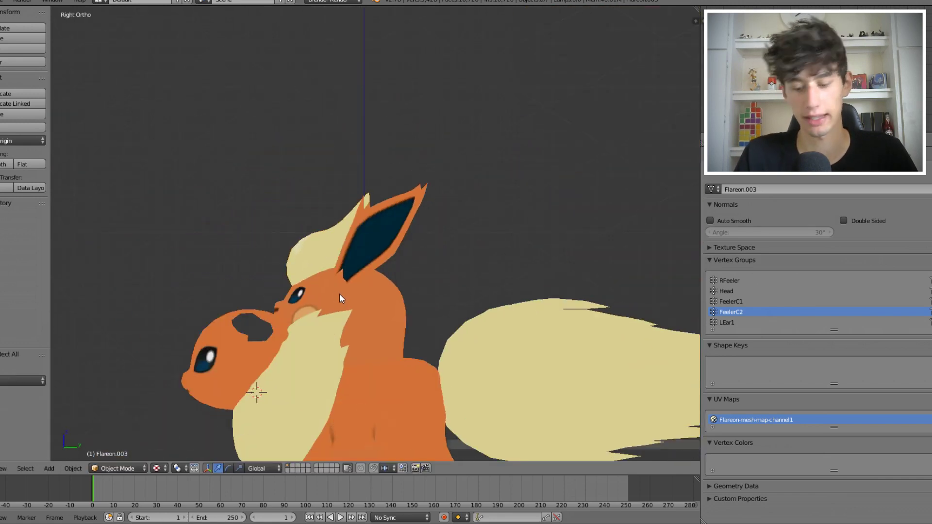
# Step: Check the placement of the hair tuft and ears on Raichu's head from the front and at an angle
pyautogui.press('KP_1')
pyautogui.scroll(2, 339, 293)
pyautogui.scroll(-3, 516, 288)
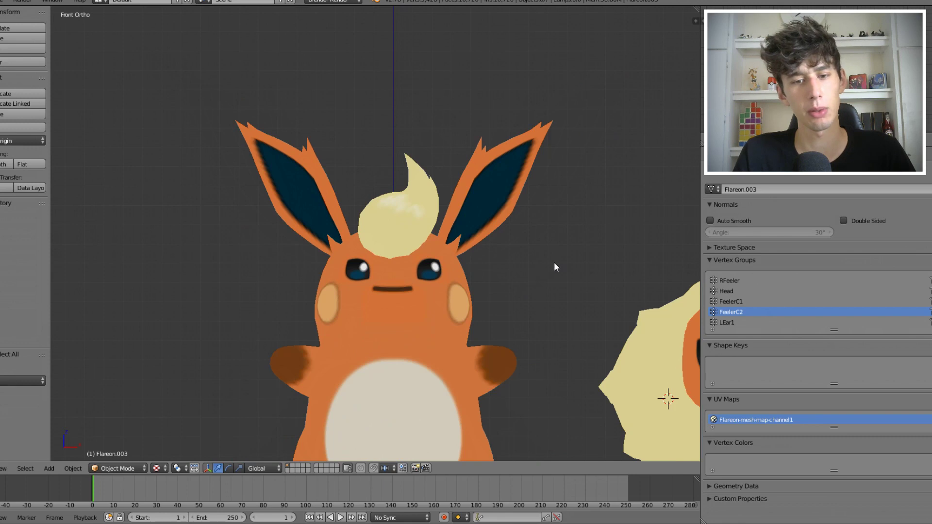
pyautogui.scroll(-2, 554, 262)
pyautogui.moveTo(510, 189); pyautogui.dragTo(431, 185, button='middle')
pyautogui.scroll(2, 548, 215)
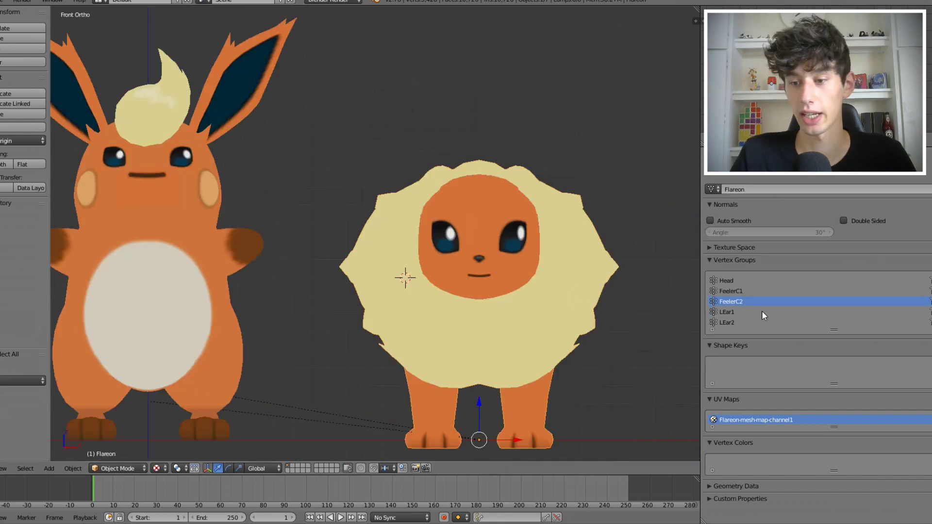
# Step: Separate the selected cream mane around Flareon's neck into its own object and select that object
pyautogui.scroll(-5, 756, 301)
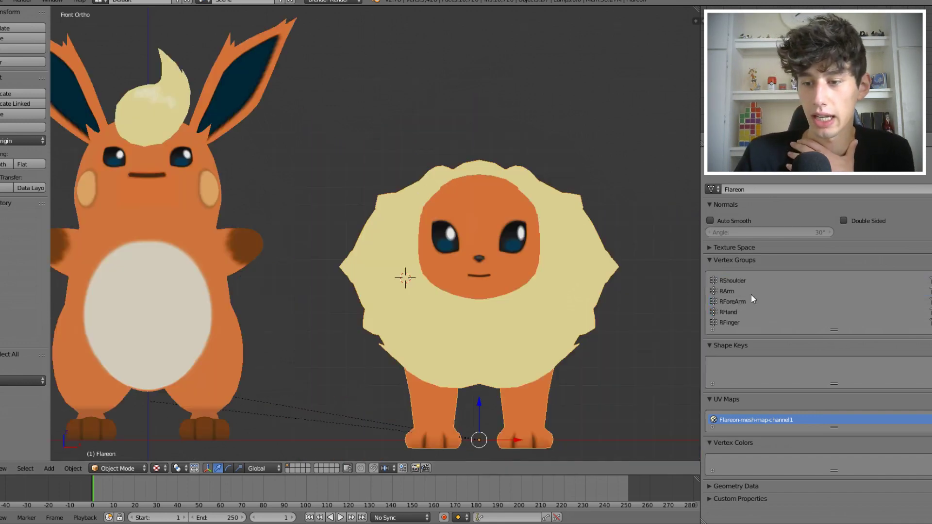
pyautogui.moveTo(401, 243); pyautogui.dragTo(396, 252, button='middle')
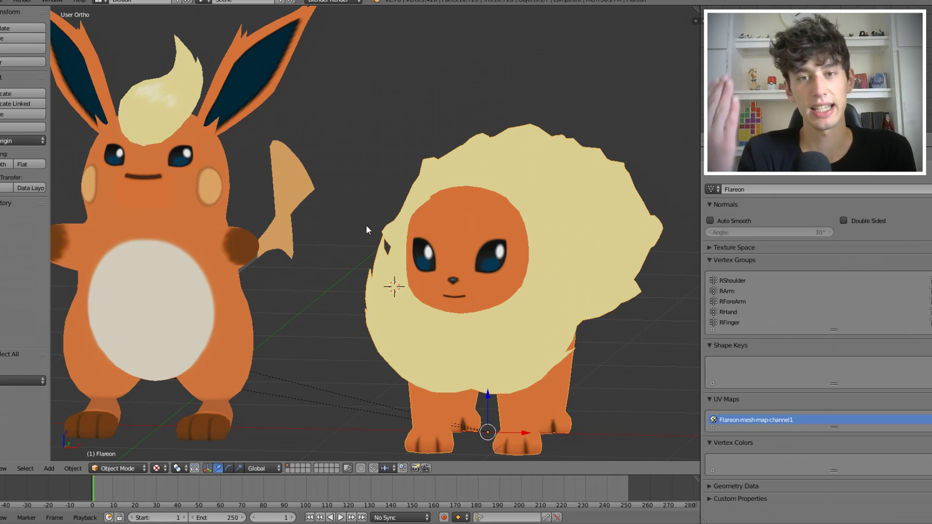
pyautogui.scroll(-4, 366, 226)
pyautogui.moveTo(381, 242); pyautogui.dragTo(326, 254, button='middle')
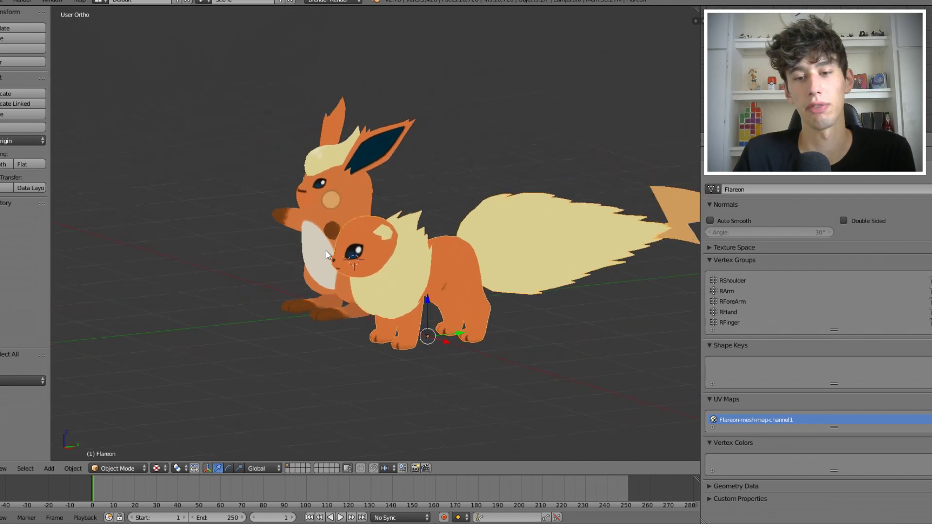
pyautogui.moveTo(510, 206); pyautogui.dragTo(524, 227, button='middle')
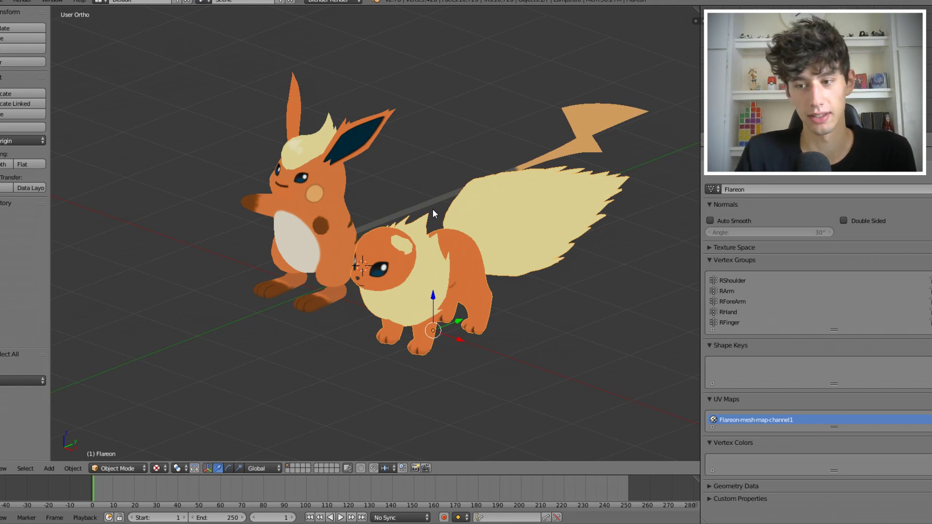
pyautogui.scroll(-2, 557, 287)
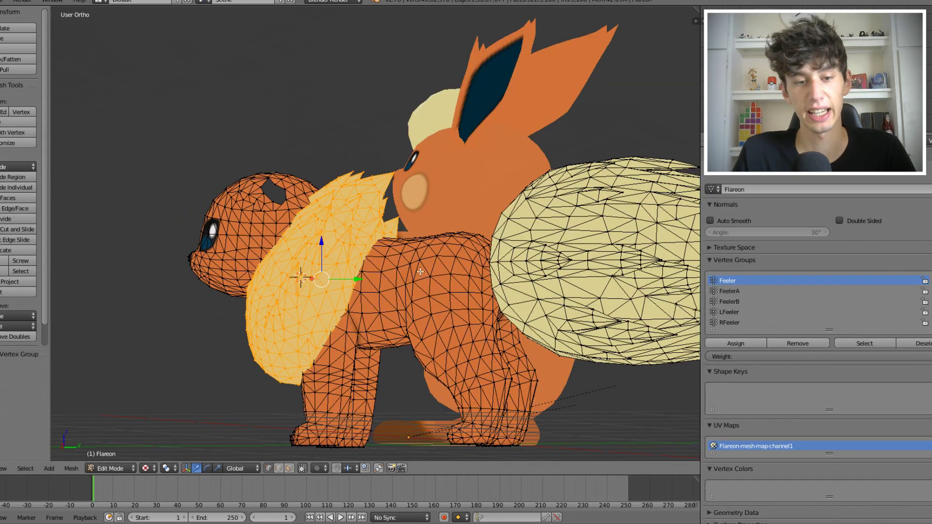
pyautogui.press('p')
pyautogui.click(436, 276)
pyautogui.press('Tab')
pyautogui.rightClick(387, 228)
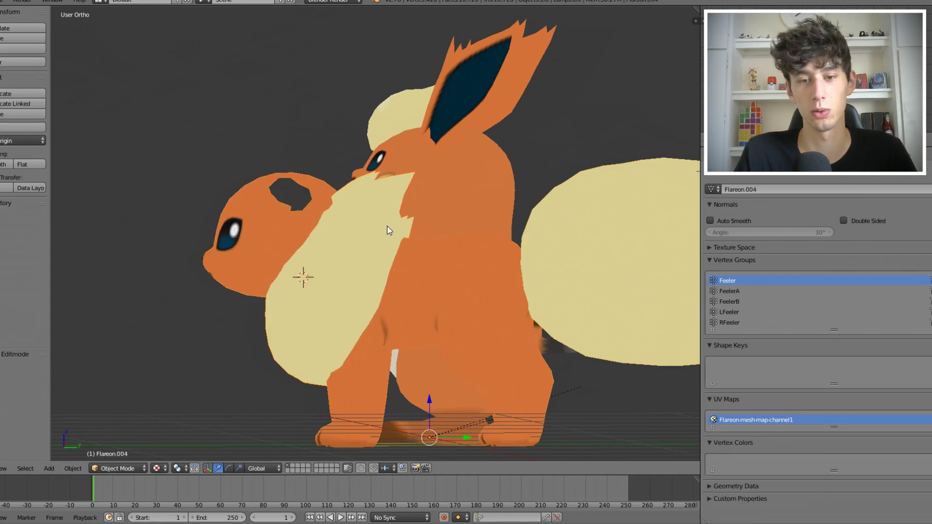
# Step: Move the separated mane in front view from Flareon onto Raichu's chest and centre it on the body
pyautogui.press('KP_1')
pyautogui.press('g')
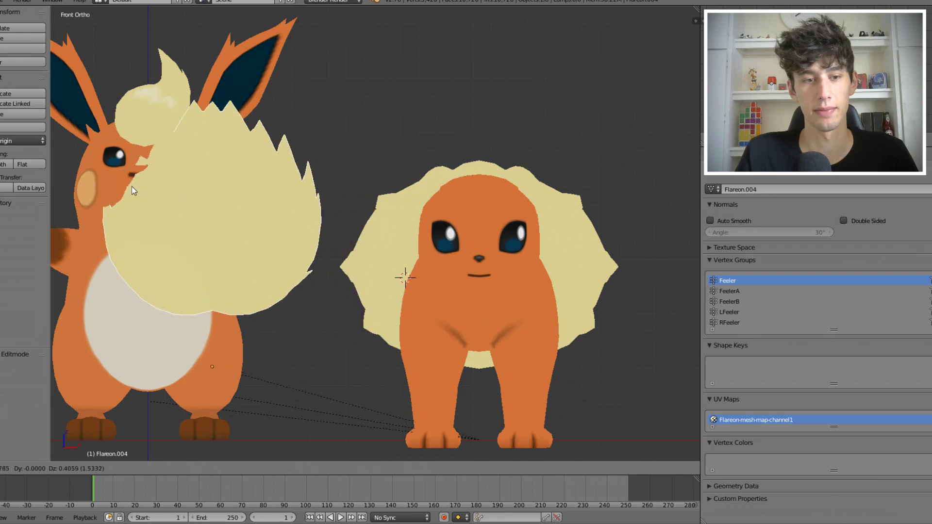
pyautogui.click(78, 177)
pyautogui.press('KP_Decimal')
pyautogui.moveTo(502, 263); pyautogui.dragTo(405, 273, button='middle')
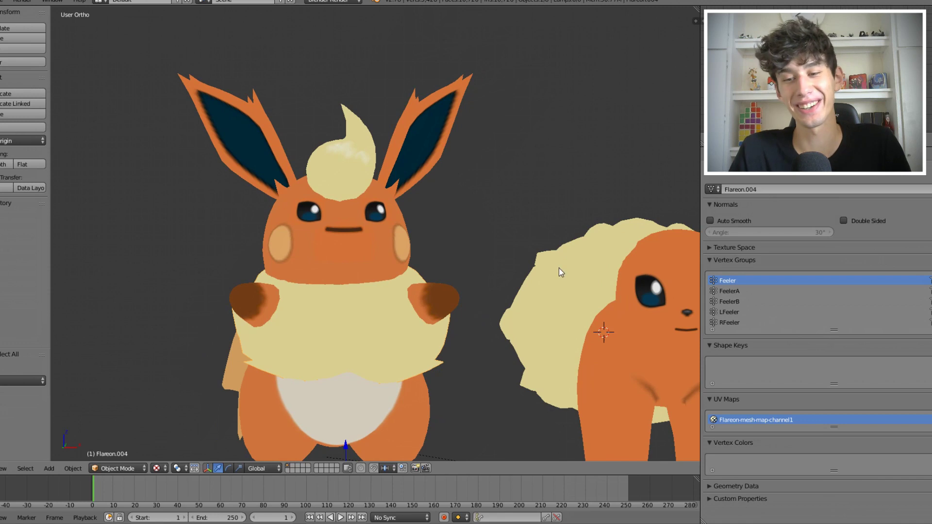
# Step: Raise the mane to Raichu's neck in front view and scale it to about 0.8
pyautogui.keyDown('ctrl'); pyautogui.moveTo(559, 269); pyautogui.dragTo(509, 160, button='middle'); pyautogui.keyUp('ctrl')
pyautogui.press('KP_1')
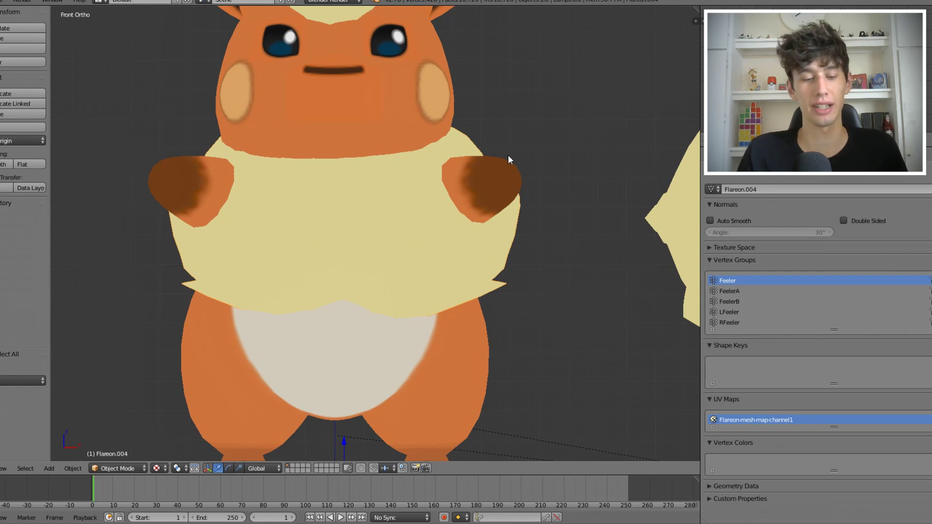
pyautogui.press('g')
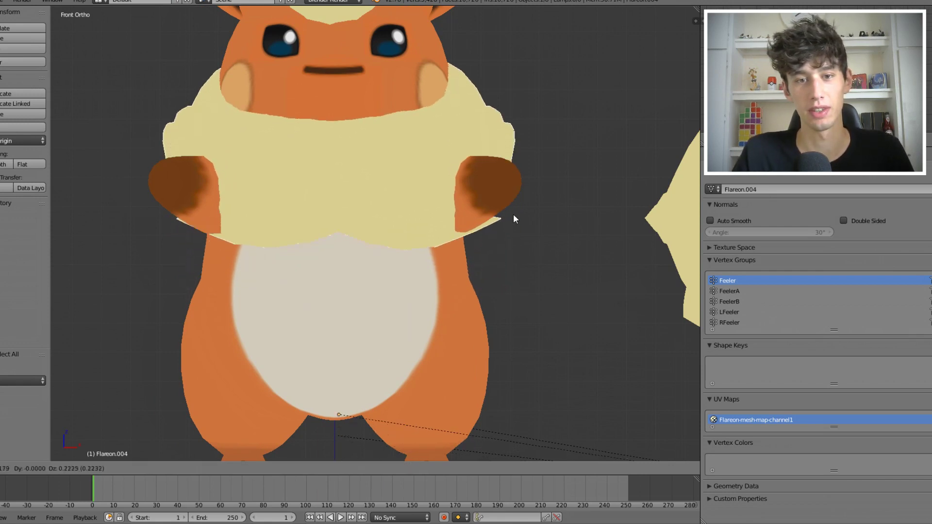
pyautogui.click(518, 192)
pyautogui.press('s')
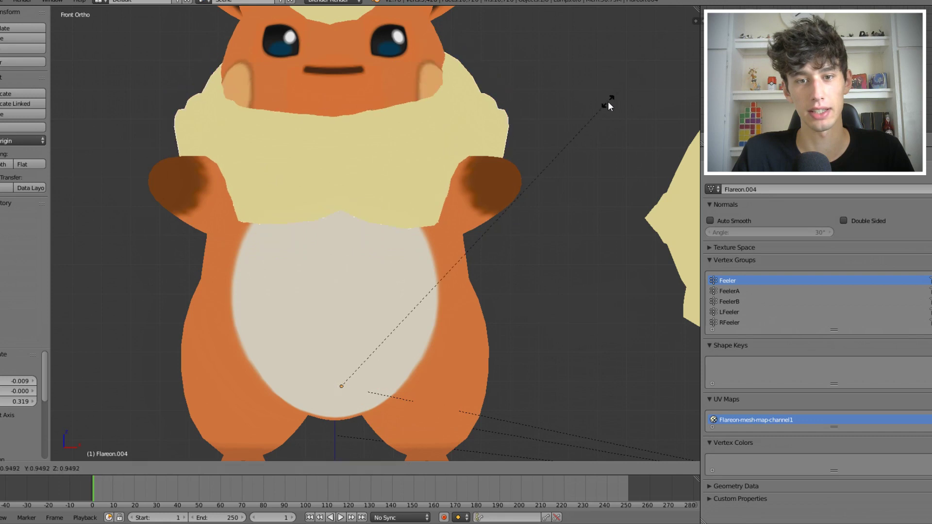
pyautogui.click(574, 152)
pyautogui.press('g')
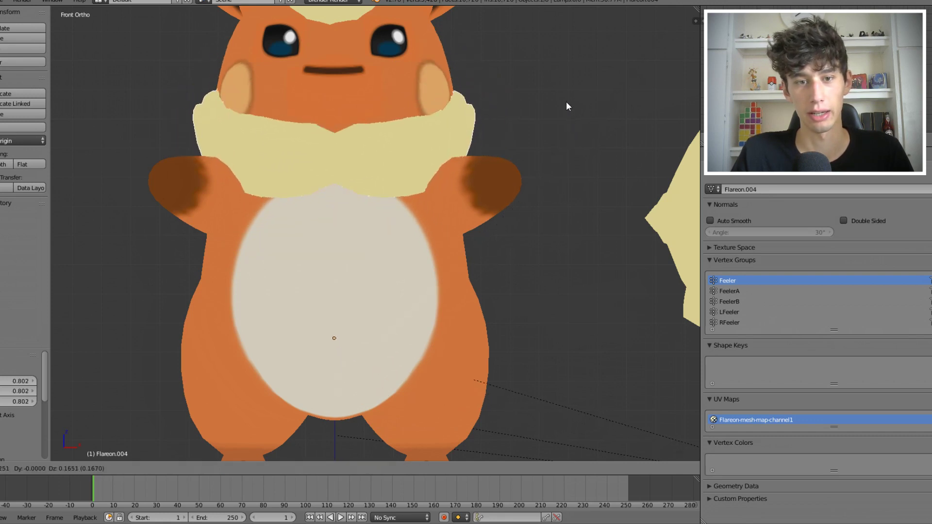
pyautogui.click(569, 107)
# Step: Rotate the mane about 14.7° in side view to follow the tilt of Raichu's neck
pyautogui.press('KP_3')
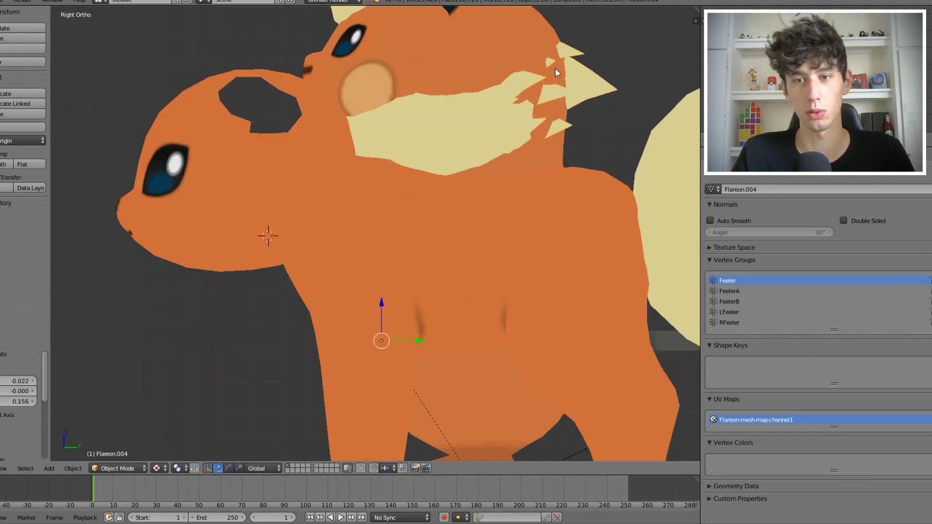
pyautogui.press('s')
pyautogui.click(612, 137)
pyautogui.scroll(-5, 506, 162)
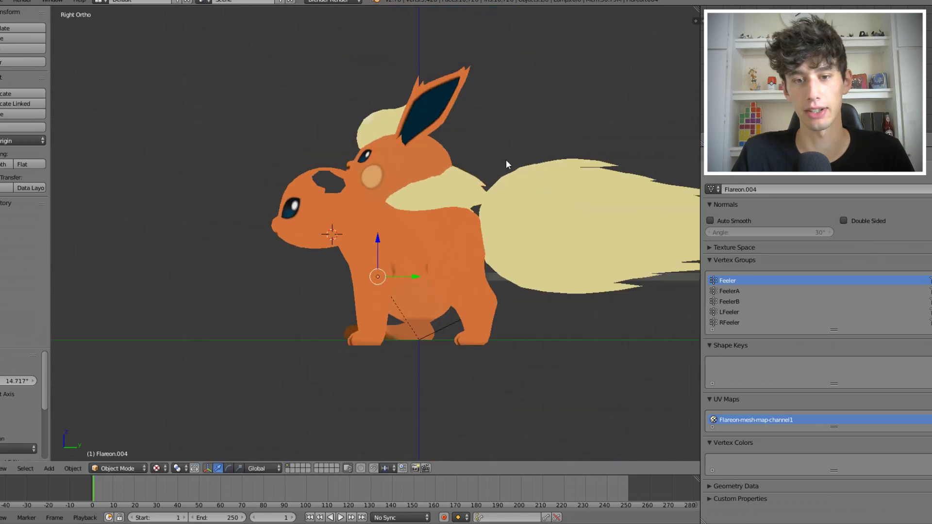
pyautogui.moveTo(506, 162); pyautogui.dragTo(576, 193, button='middle')
pyautogui.scroll(4, 575, 194)
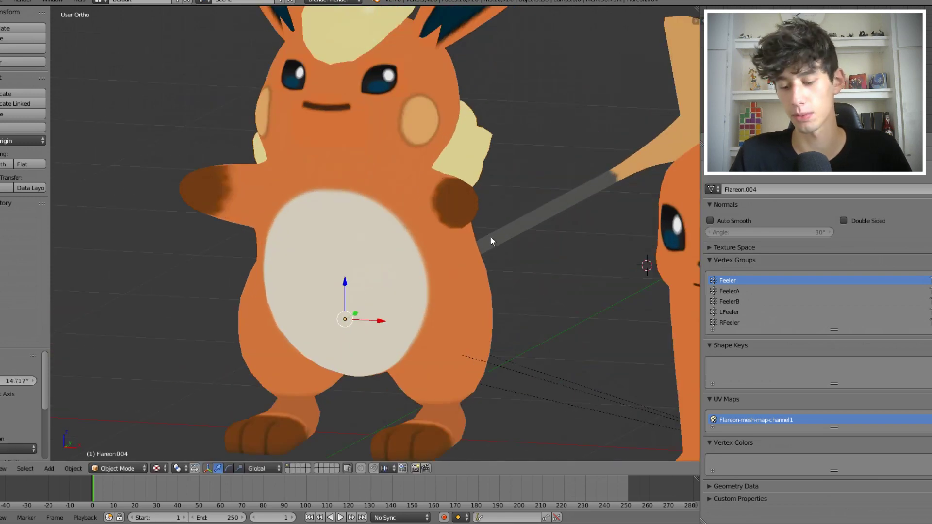
# Step: Move the mane about 0.256 units forward in top view and resize it in side view to wrap around Raichu's chest
pyautogui.press('KP_7')
pyautogui.press('g')
pyautogui.click(482, 313)
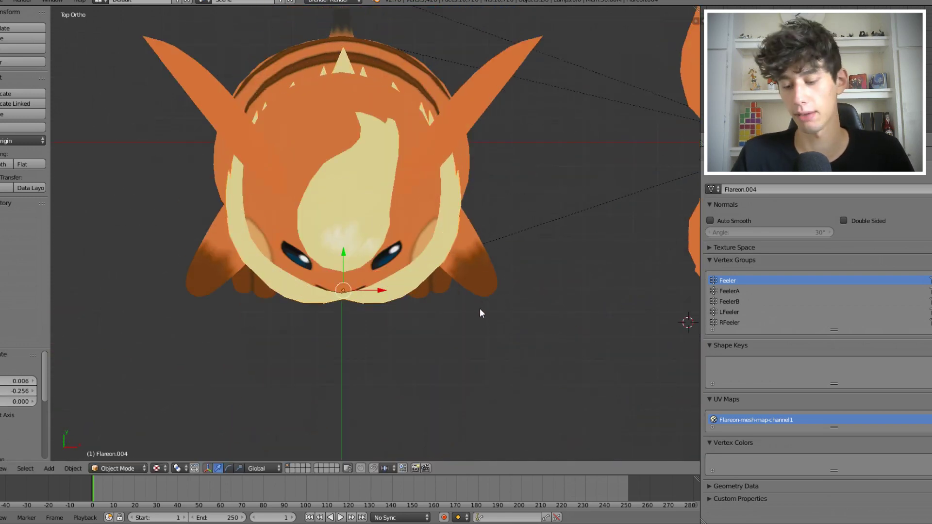
pyautogui.press('KP_3')
pyautogui.press('s')
pyautogui.moveTo(444, 172); pyautogui.dragTo(484, 185, button='middle')
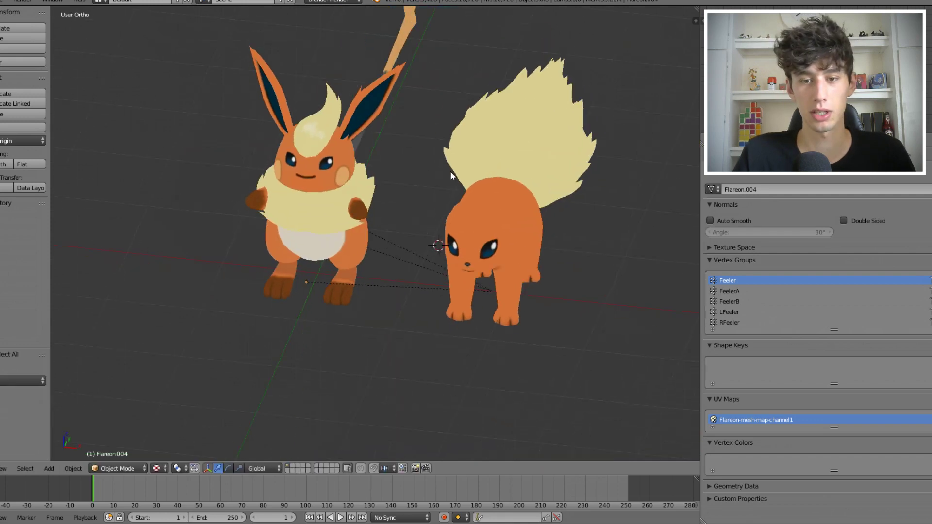
# Step: Examine how the mane fits around Raichu's body in perspective from several angles
pyautogui.scroll(1, 545, 188)
pyautogui.press('z')
pyautogui.press('z')
pyautogui.press('KP_5')
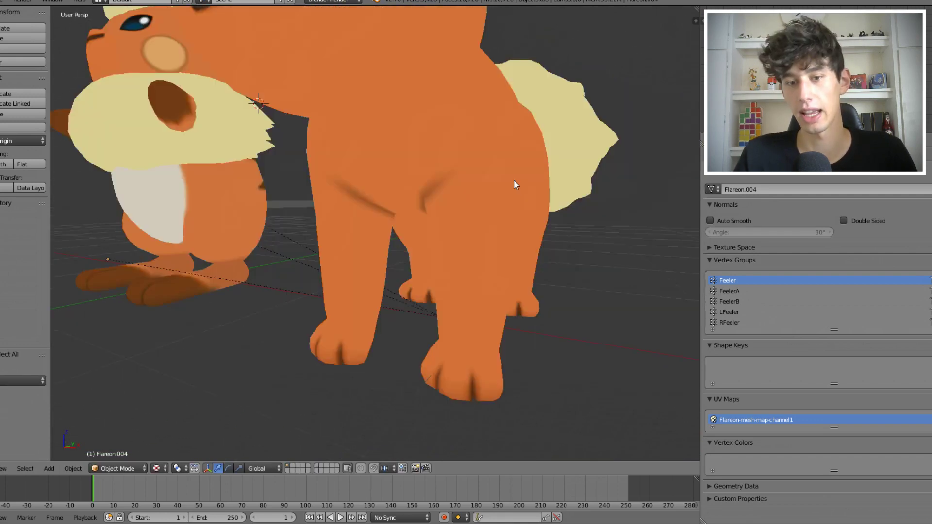
pyautogui.scroll(-5, 519, 184)
pyautogui.moveTo(520, 183); pyautogui.dragTo(604, 176, button='middle')
pyautogui.scroll(4, 644, 130)
pyautogui.moveTo(643, 130); pyautogui.dragTo(526, 180, button='middle')
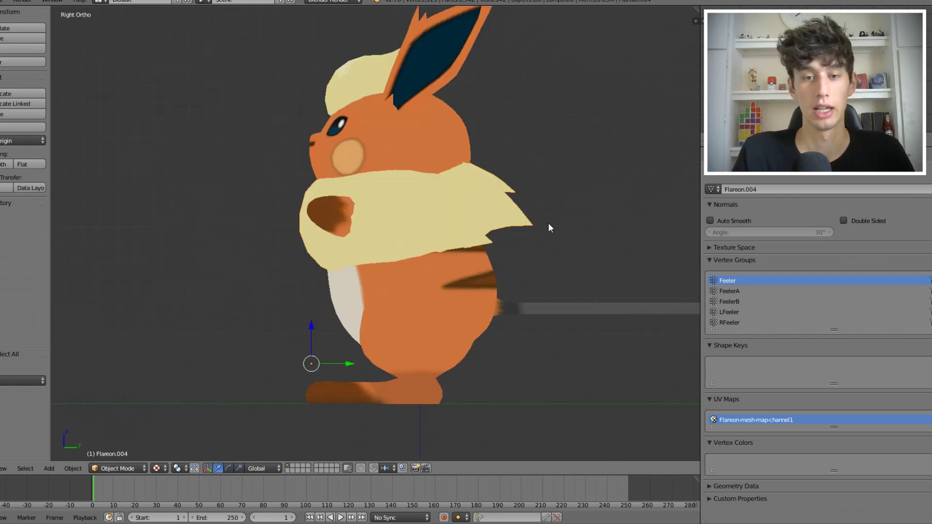
# Step: Scale the mane to about 1.07 and shift it back and down on Raichu's body in side view
pyautogui.keyDown('shift'); pyautogui.moveTo(549, 223); pyautogui.dragTo(490, 247, button='middle'); pyautogui.keyUp('shift')
pyautogui.press('g')
pyautogui.click(430, 228)
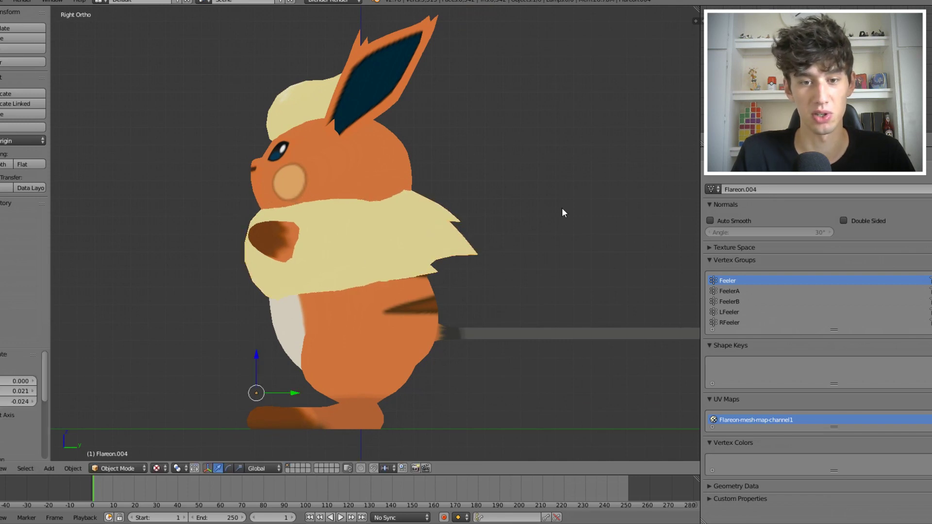
pyautogui.press('s')
pyautogui.click(590, 210)
pyautogui.press('g')
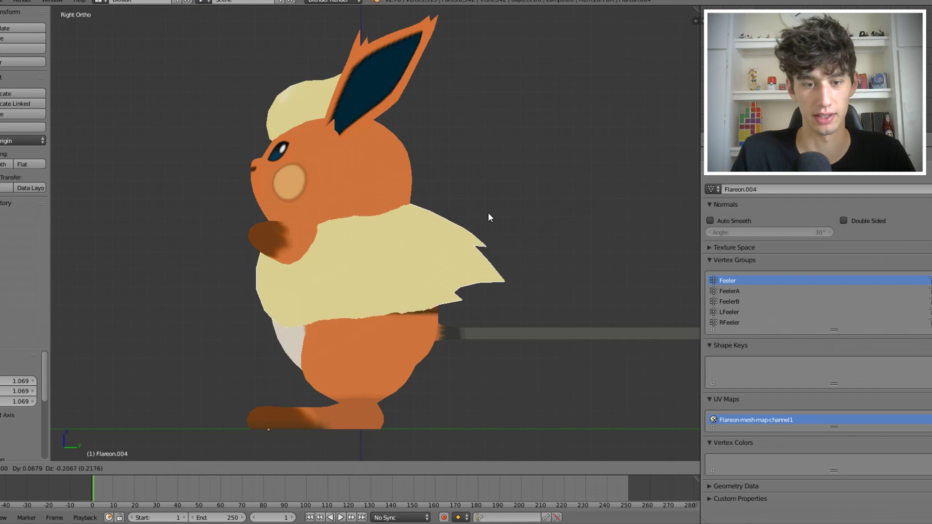
pyautogui.click(489, 215)
# Step: Raise the mane vertically in front view so it sits around Raichu's neck
pyautogui.moveTo(427, 235); pyautogui.dragTo(488, 246, button='middle')
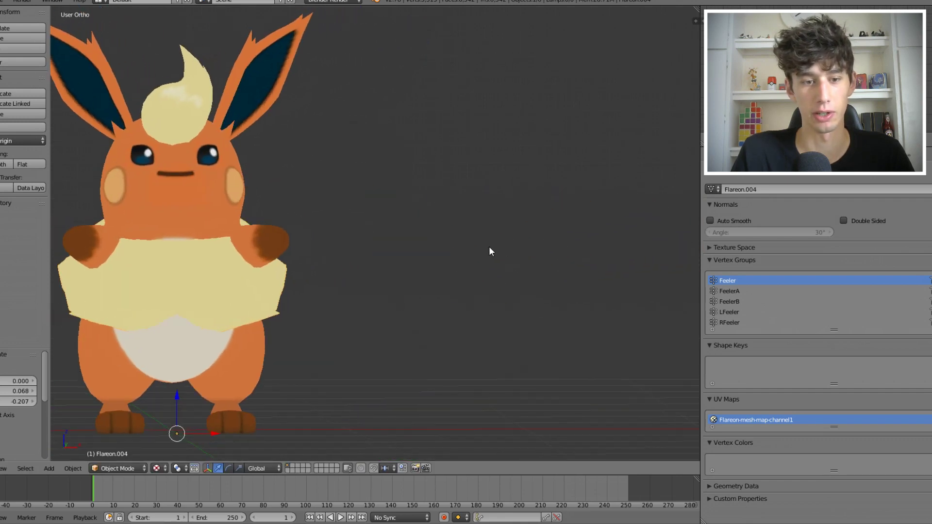
pyautogui.keyDown('shift'); pyautogui.moveTo(367, 227); pyautogui.dragTo(487, 244, button='middle'); pyautogui.keyUp('shift')
pyautogui.press('KP_1')
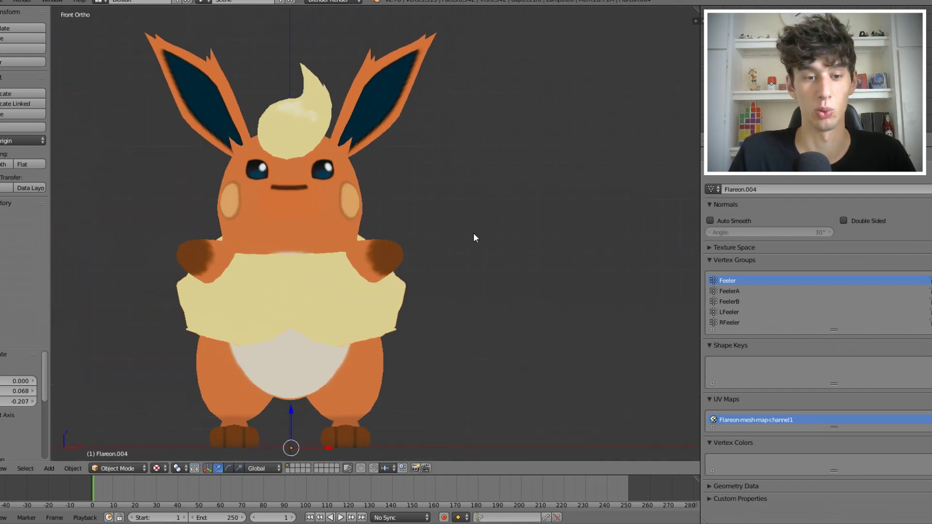
pyautogui.press('g')
pyautogui.press('z')
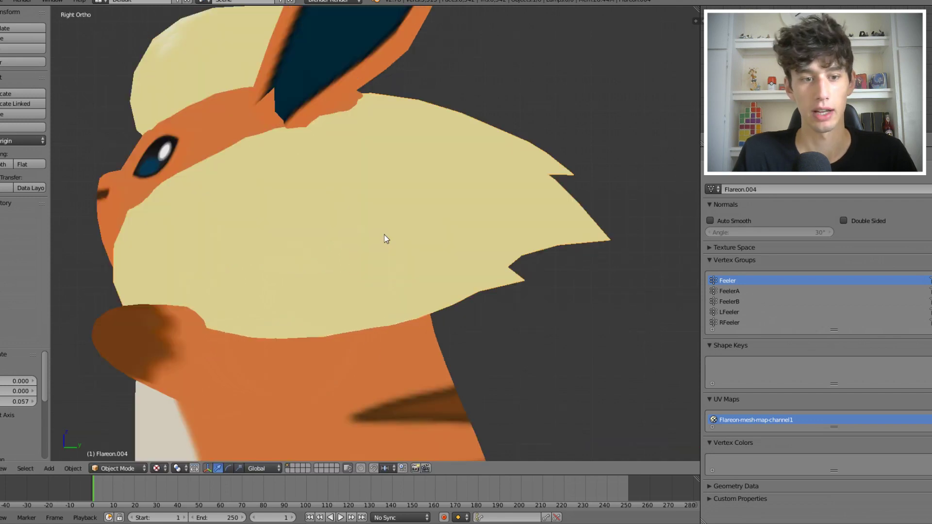
# Step: Nudge the mane slightly forward and down in side view, deselect it and check the whole figure from the front
pyautogui.press('g')
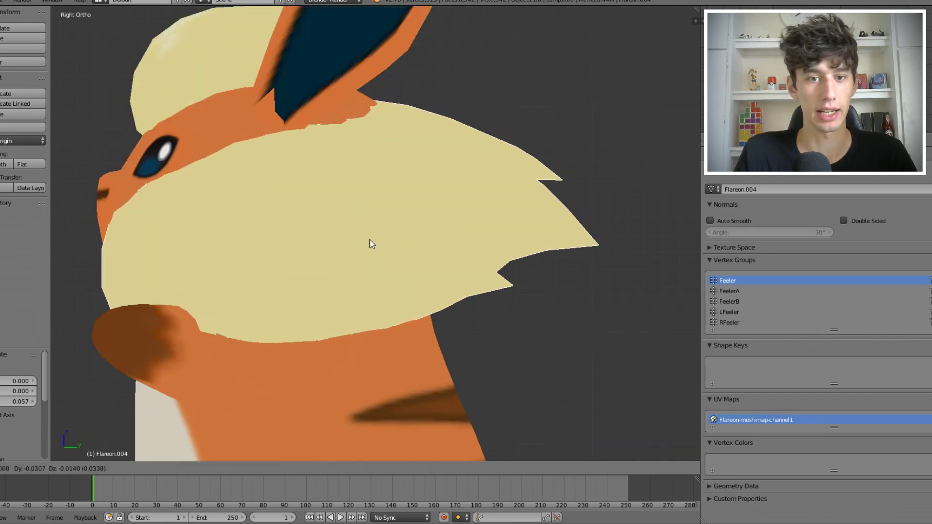
pyautogui.click(371, 243)
pyautogui.press('a')
pyautogui.scroll(-2, 493, 224)
pyautogui.moveTo(343, 325); pyautogui.dragTo(454, 329, button='middle')
pyautogui.scroll(-3, 454, 321)
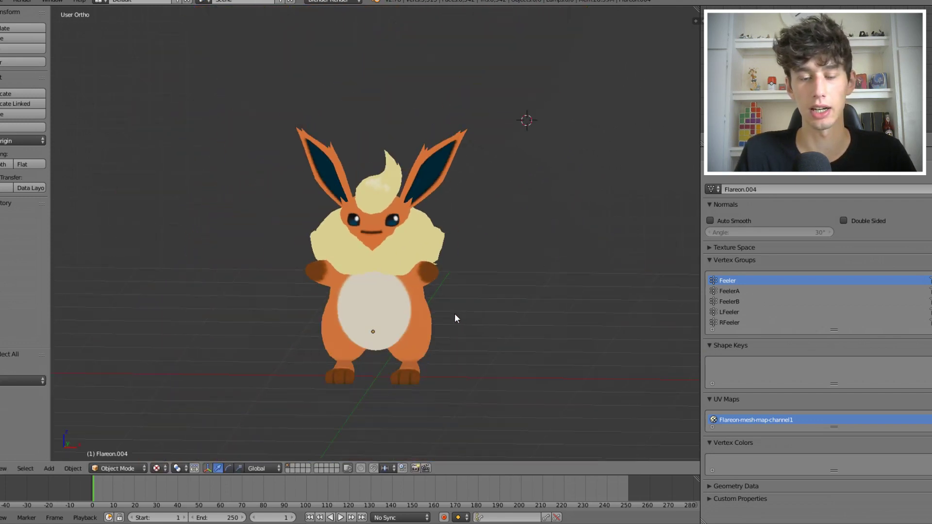
pyautogui.moveTo(459, 307)
pyautogui.mouseDown(button='middle')
pyautogui.moveTo(441, 325)
pyautogui.moveTo(453, 325)
pyautogui.mouseUp(button='middle')
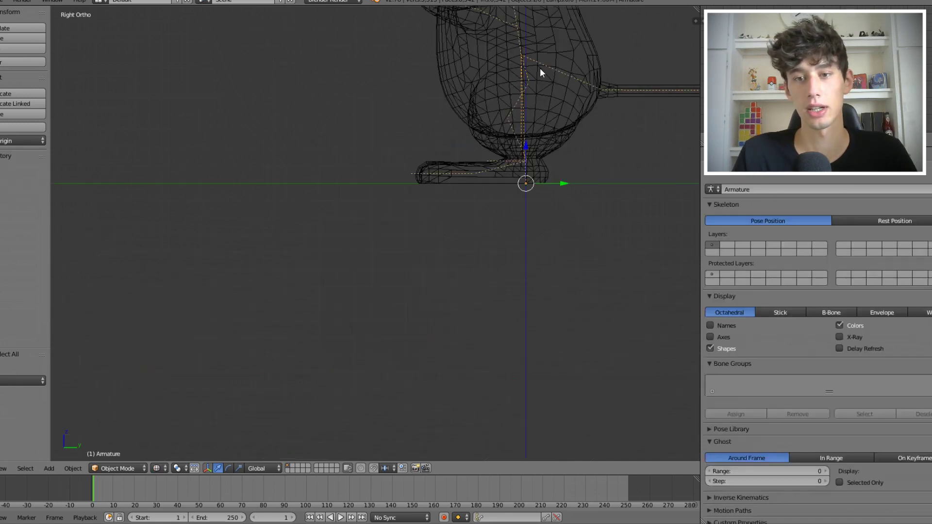
pyautogui.keyDown('shift'); pyautogui.moveTo(540, 68); pyautogui.dragTo(497, 143, button='middle'); pyautogui.keyUp('shift')
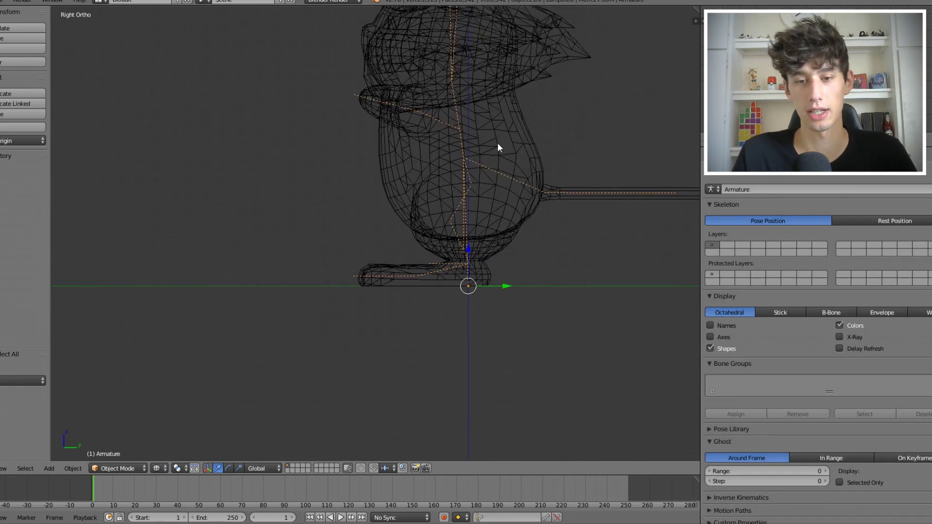
pyautogui.rightClick(450, 211)
pyautogui.rightClick(458, 197)
pyautogui.rightClick(487, 196)
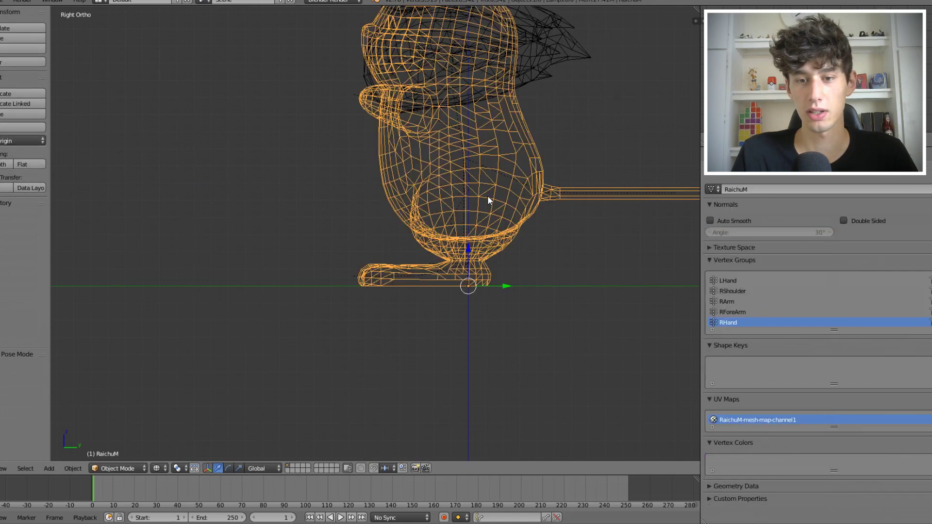
pyautogui.rightClick(471, 192)
pyautogui.hotkey('ctrl', 'Tab')
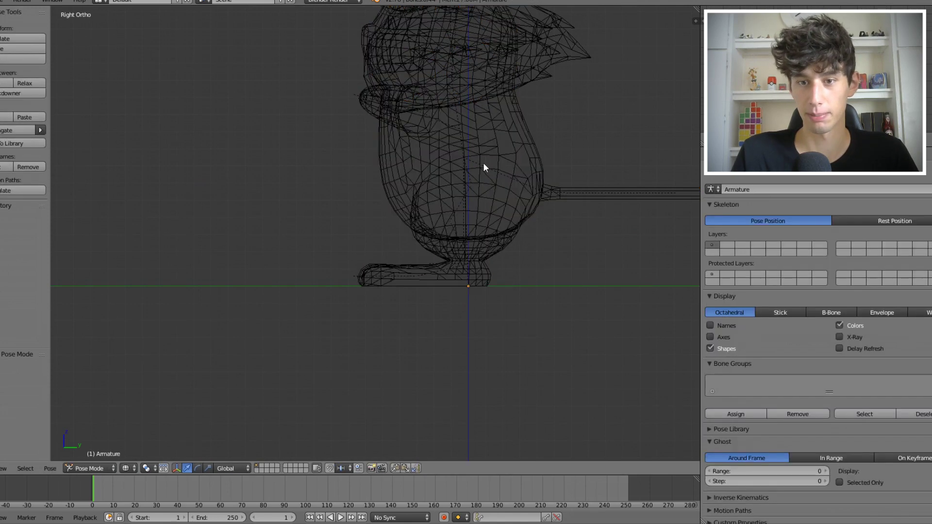
pyautogui.hotkey('ctrl', 'Tab')
pyautogui.rightClick(487, 165)
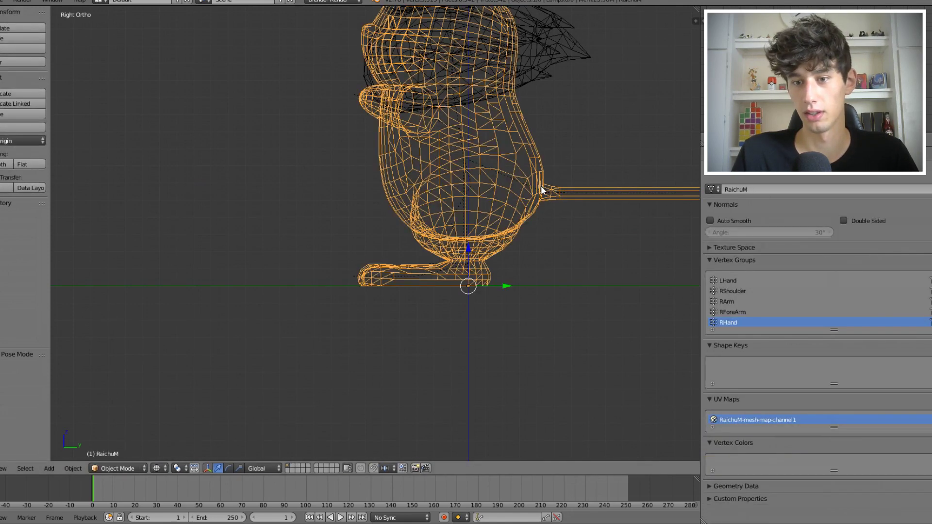
# Step: Select Raichu's armature, put it in Pose Mode and display the model with its textures
pyautogui.rightClick(617, 194)
pyautogui.hotkey('ctrl', 'Tab')
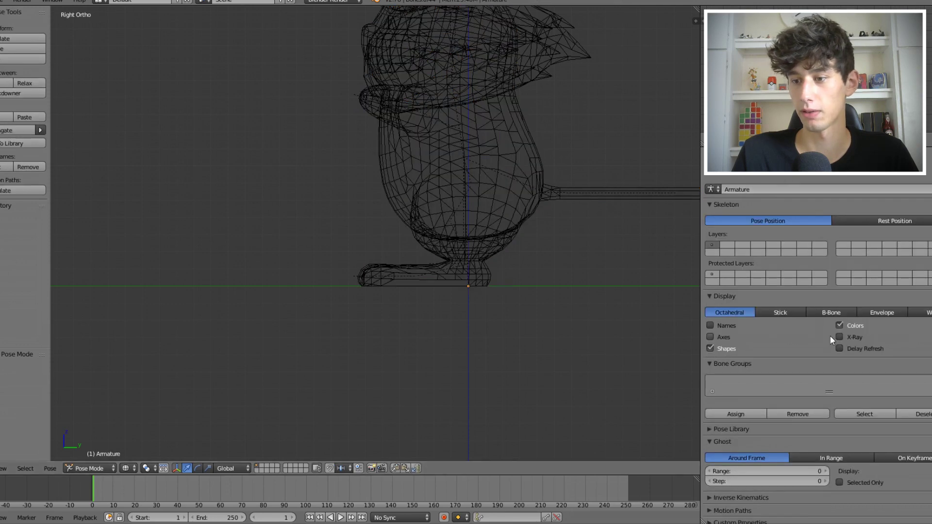
pyautogui.hotkey('alt', 'z')
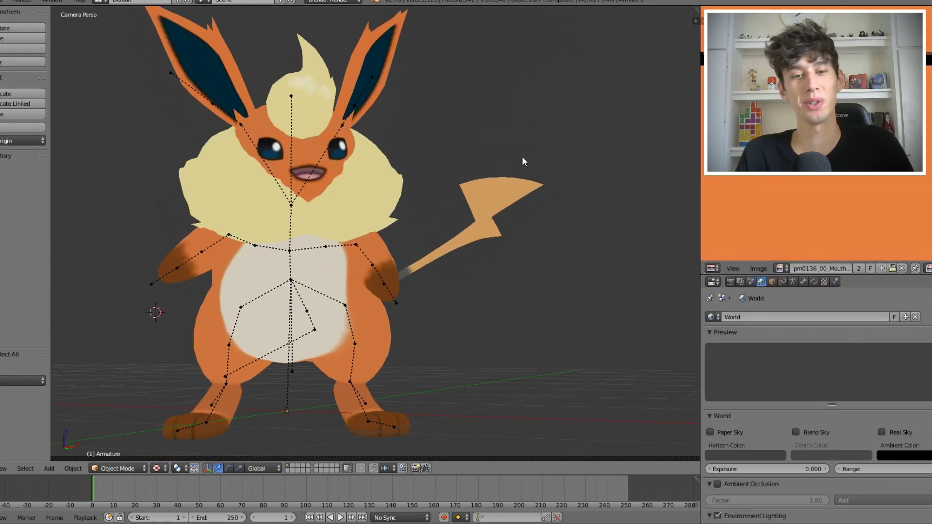
# Step: Inspect the posed figure and the bend of its lightning-bolt tail at an angle and from above
pyautogui.keyDown('ctrl'); pyautogui.moveTo(554, 136); pyautogui.dragTo(527, 168, button='middle'); pyautogui.keyUp('ctrl')
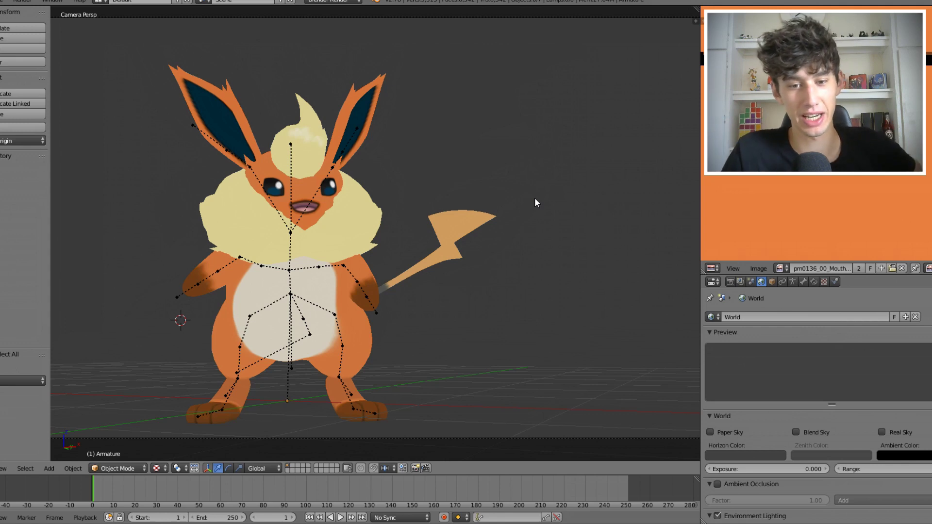
pyautogui.moveTo(535, 202); pyautogui.dragTo(457, 267, button='middle')
pyautogui.scroll(3, 454, 259)
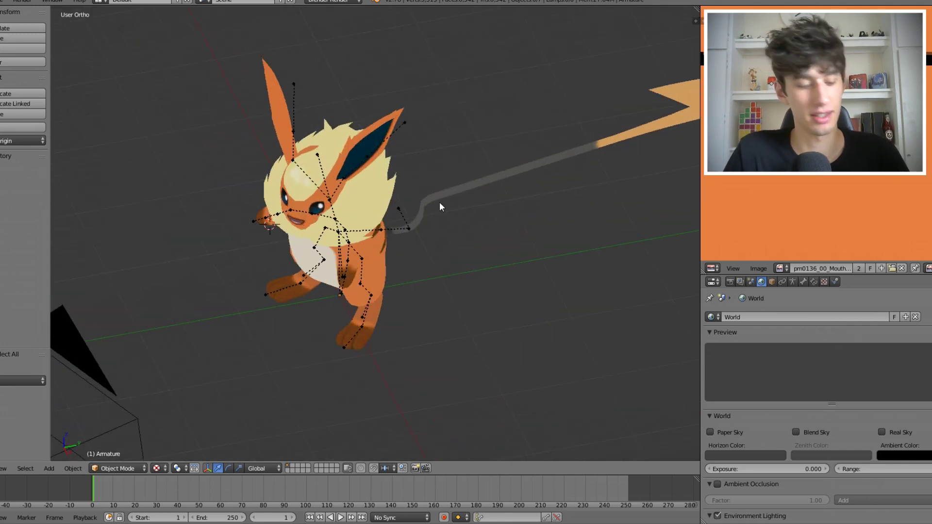
pyautogui.keyDown('shift'); pyautogui.moveTo(531, 188); pyautogui.dragTo(292, 321, button='middle'); pyautogui.keyUp('shift')
pyautogui.rightClick(449, 237)
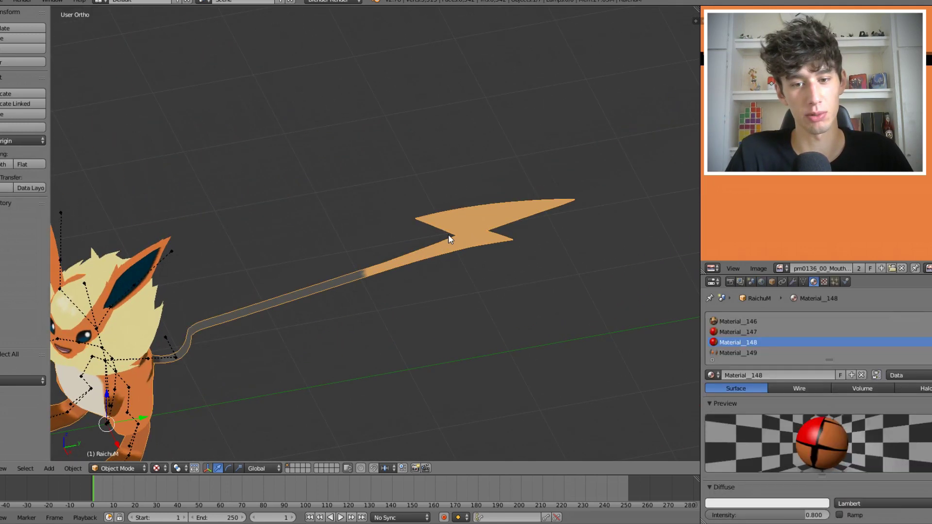
pyautogui.press('KP_7')
pyautogui.keyDown('ctrl'); pyautogui.moveTo(389, 229); pyautogui.dragTo(388, 241, button='middle'); pyautogui.keyUp('ctrl')
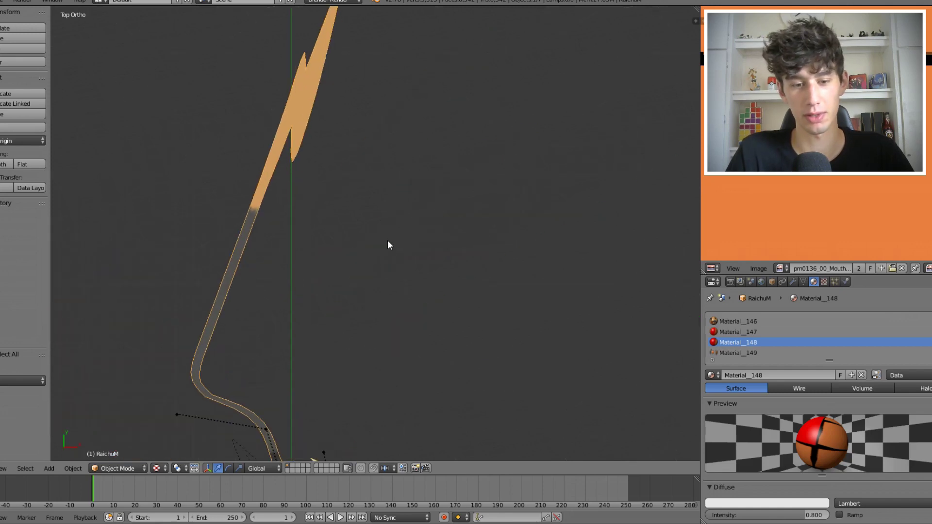
# Step: Return to the camera view, deselect everything and render the posed fusion
pyautogui.press('KP_0')
pyautogui.press('a')
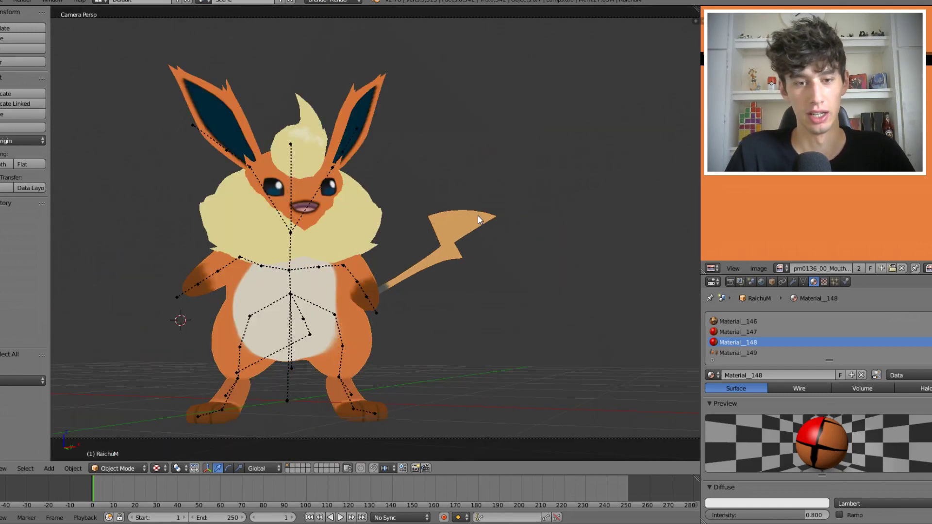
pyautogui.keyDown('ctrl'); pyautogui.moveTo(478, 215); pyautogui.dragTo(480, 218, button='middle'); pyautogui.keyUp('ctrl')
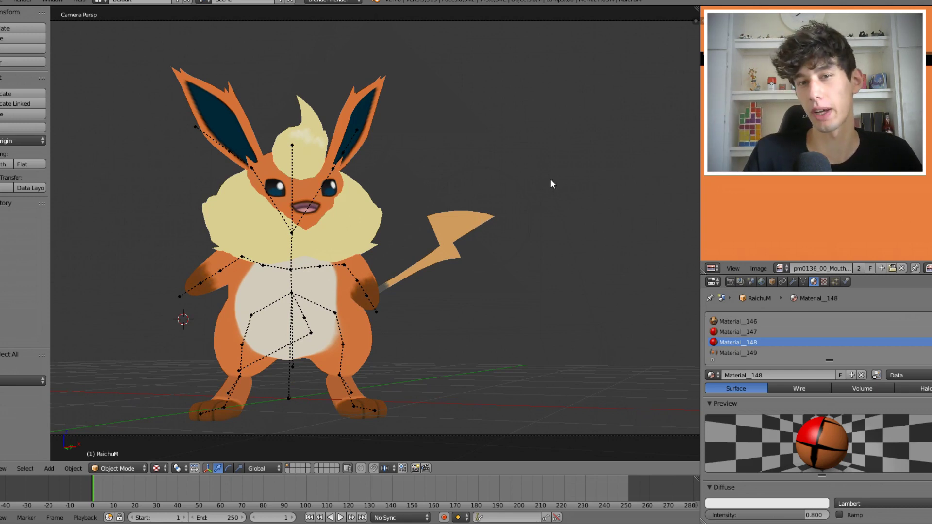
pyautogui.press('F12')
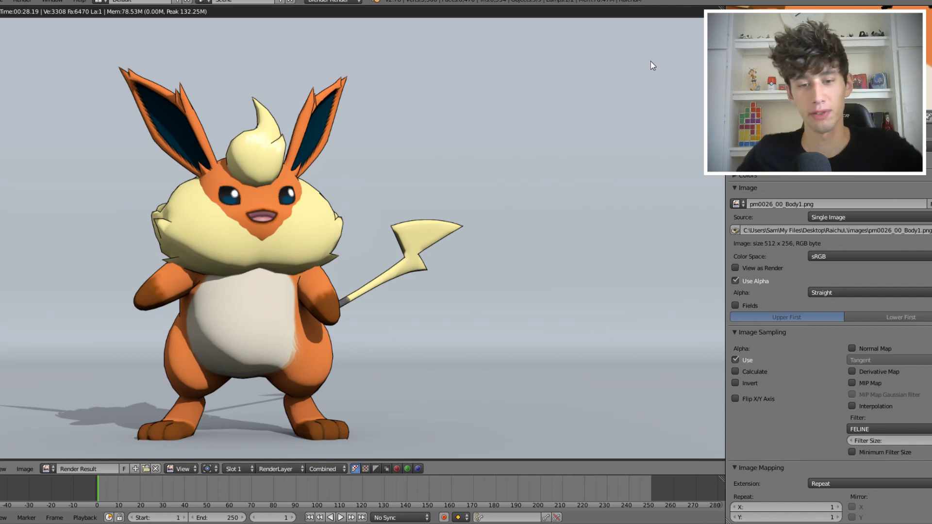